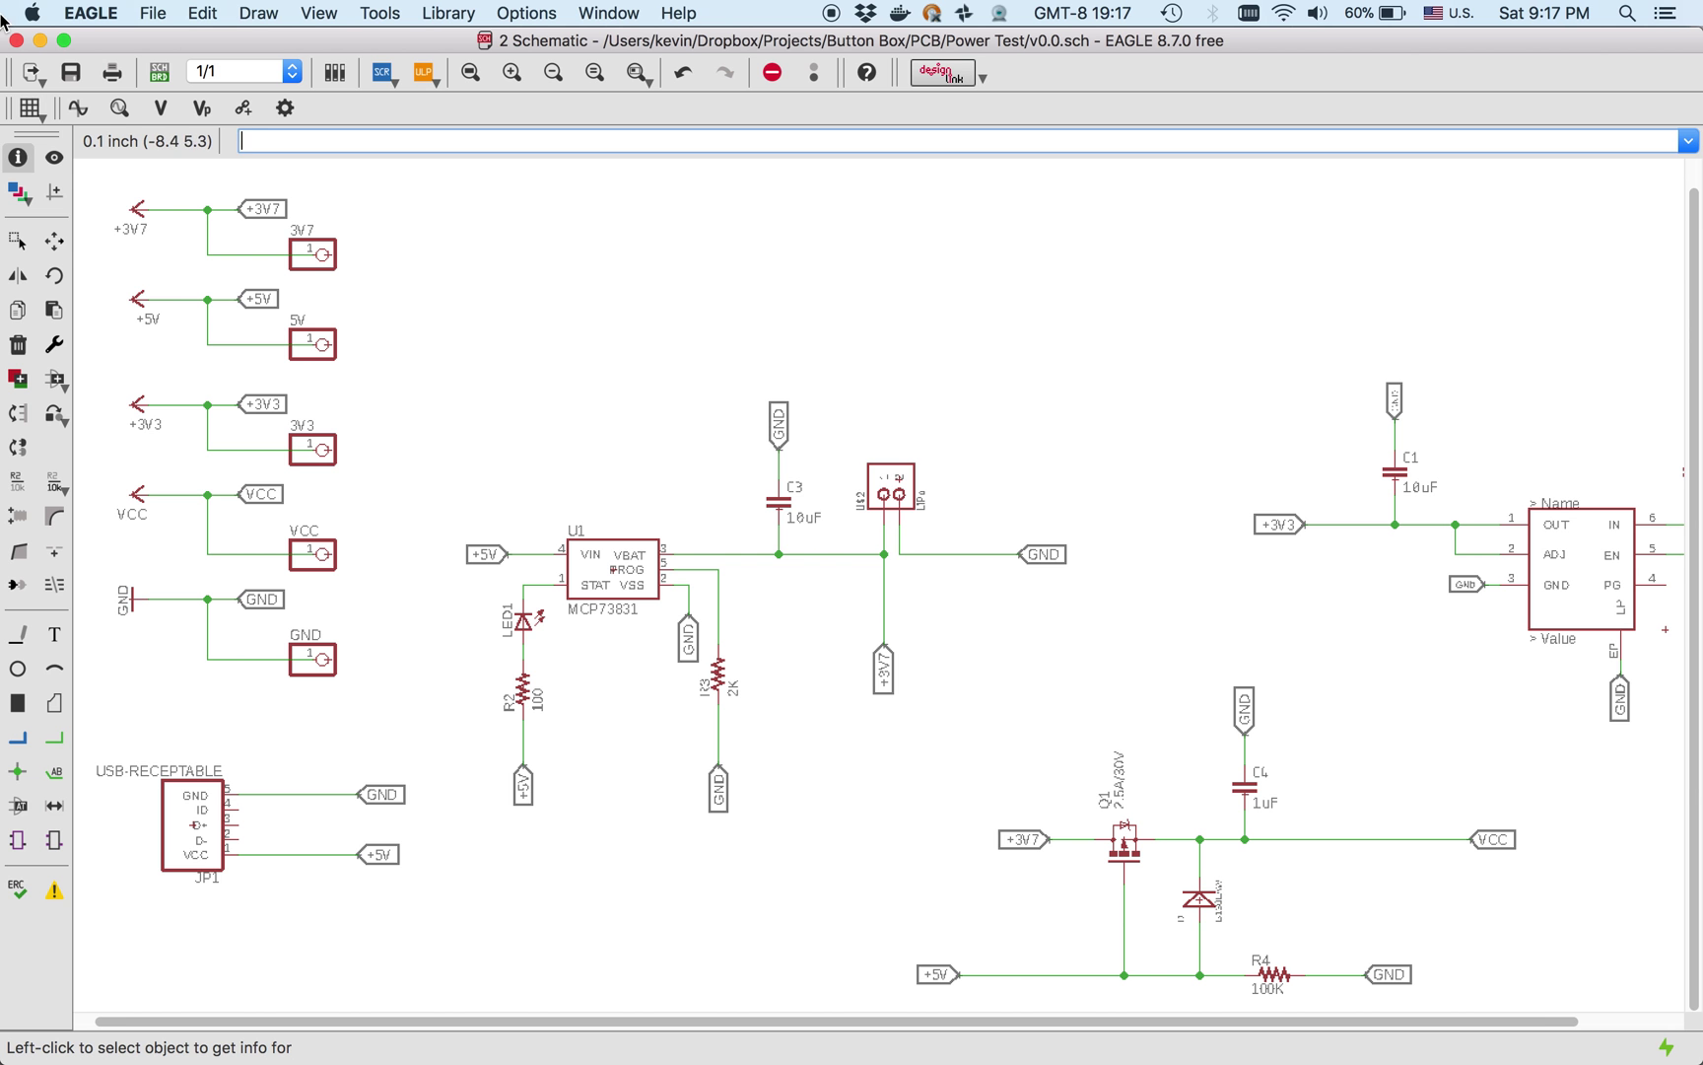
# - Inspect the part properties of the +3V7 and VCC supply symbols in the schematic without changing them
pyautogui.press('super+s')
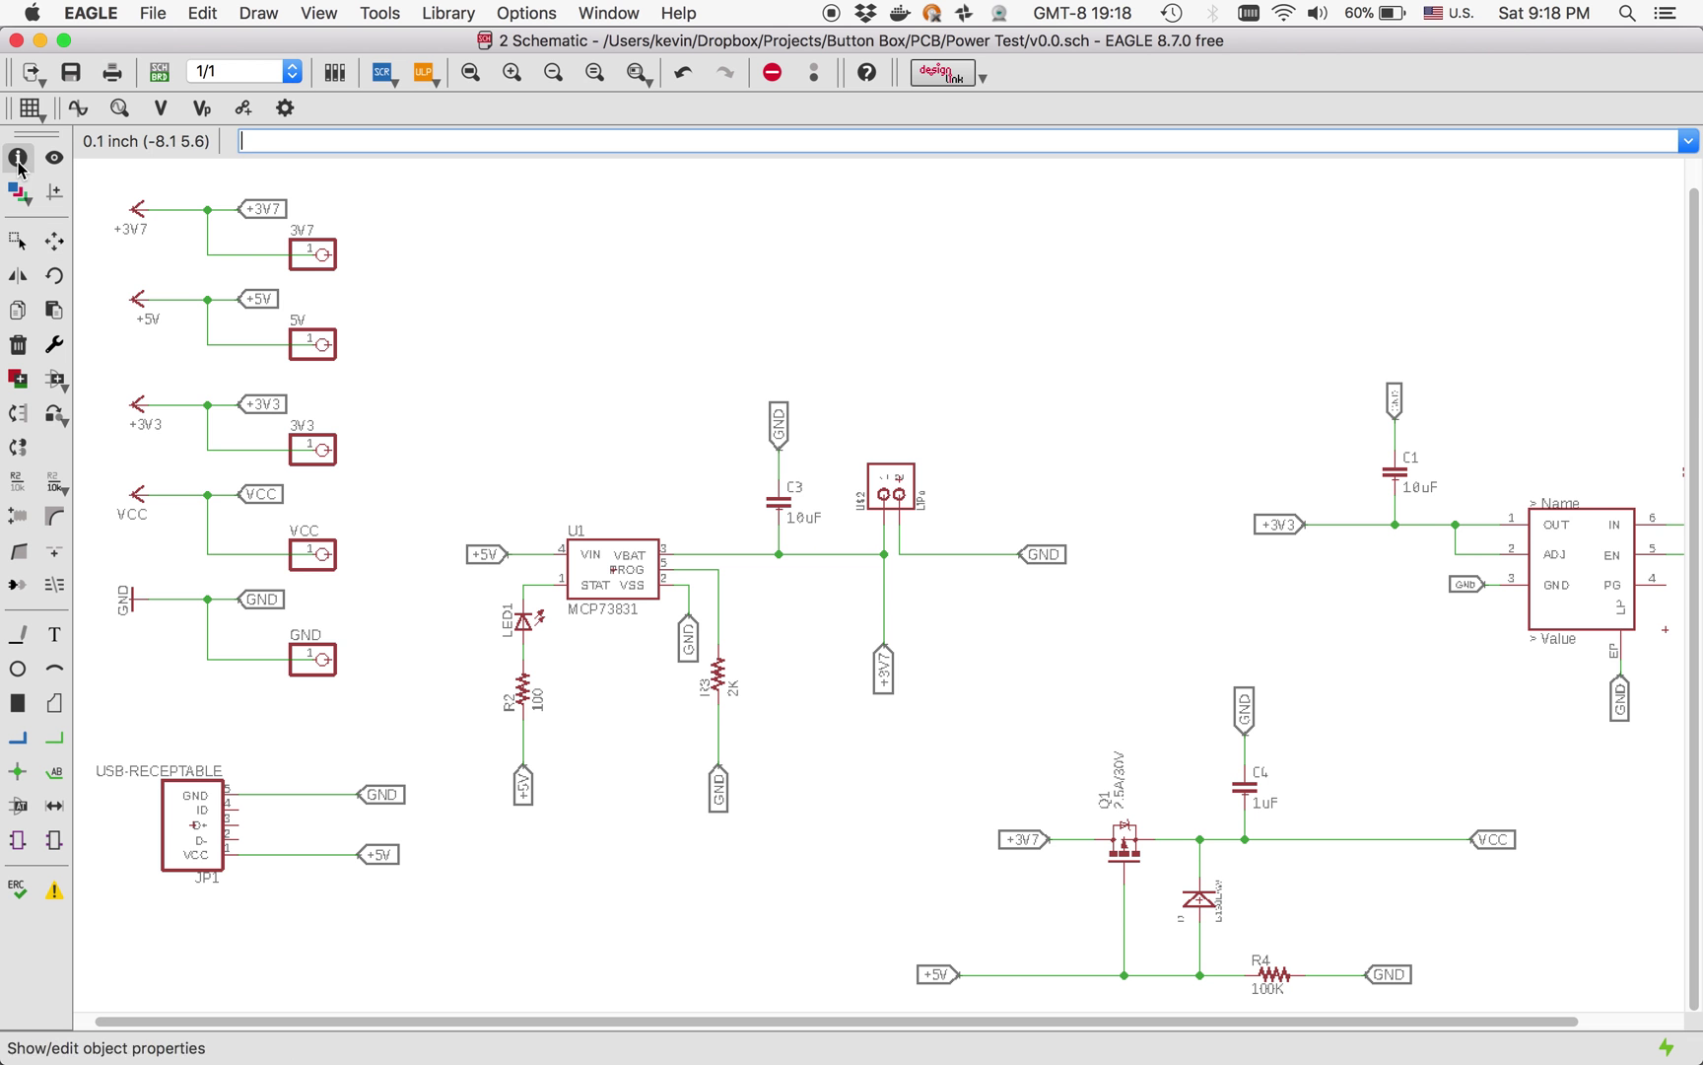
pyautogui.click(136, 209)
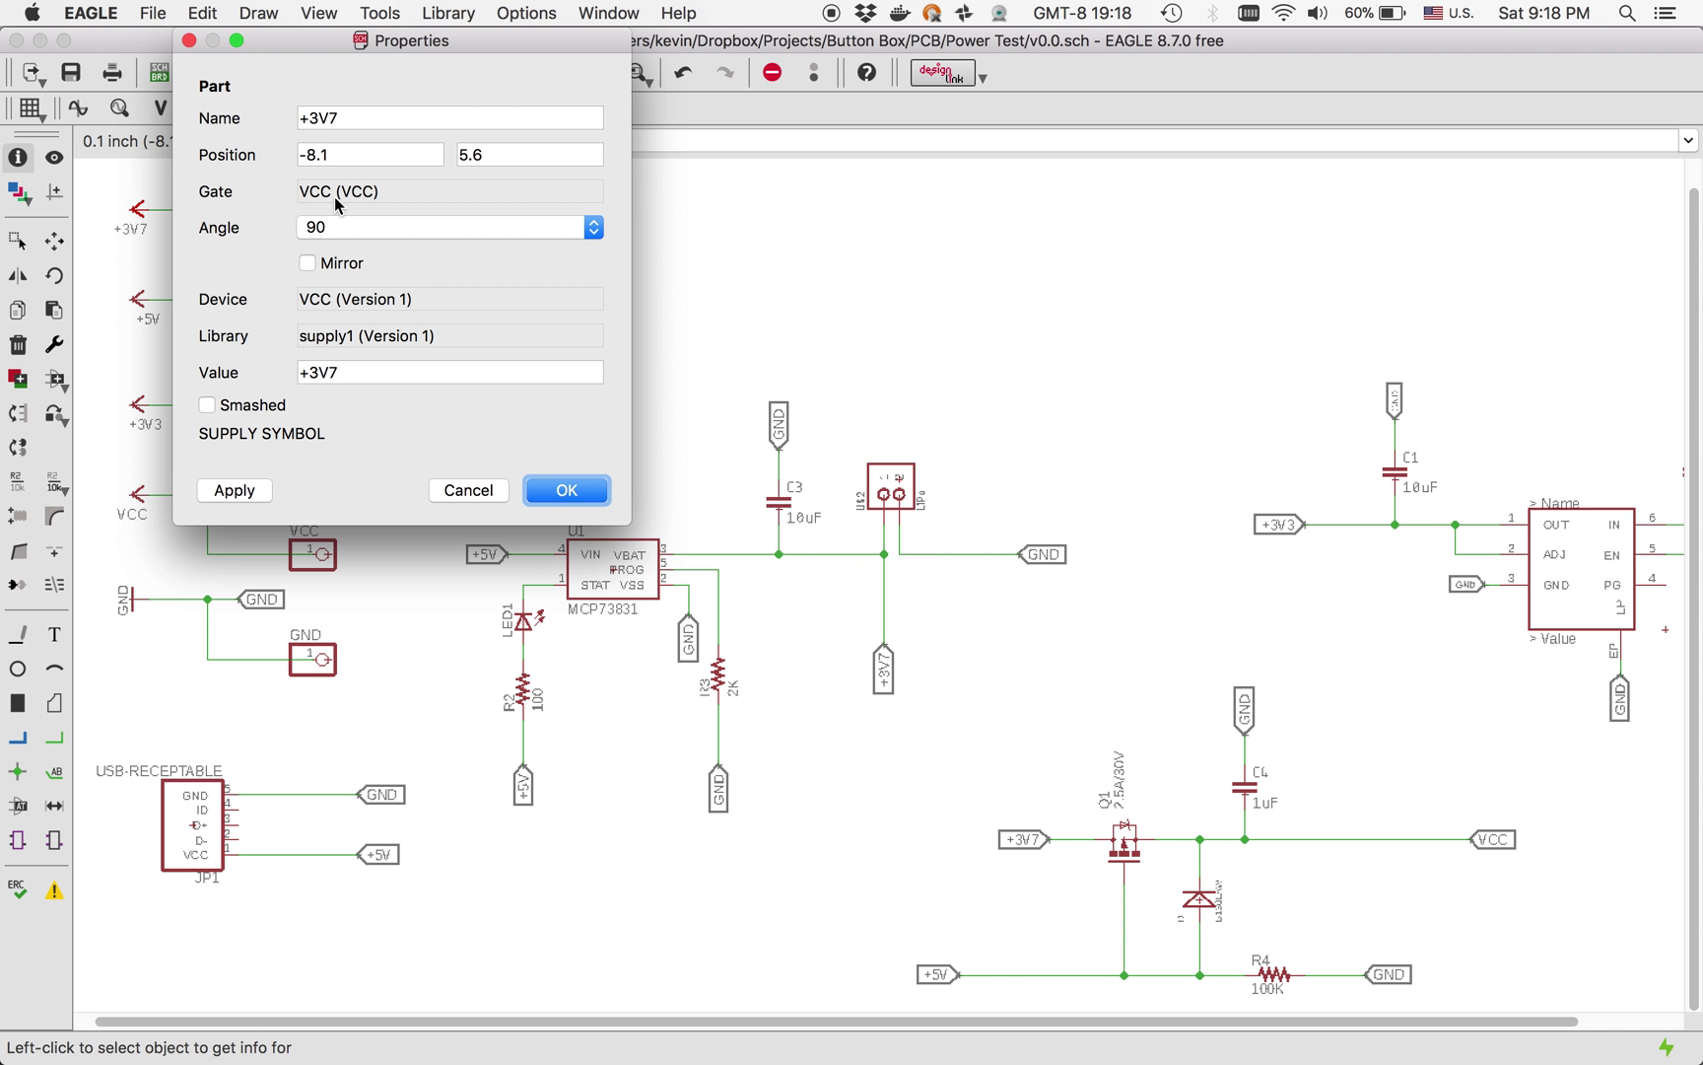
pyautogui.click(463, 491)
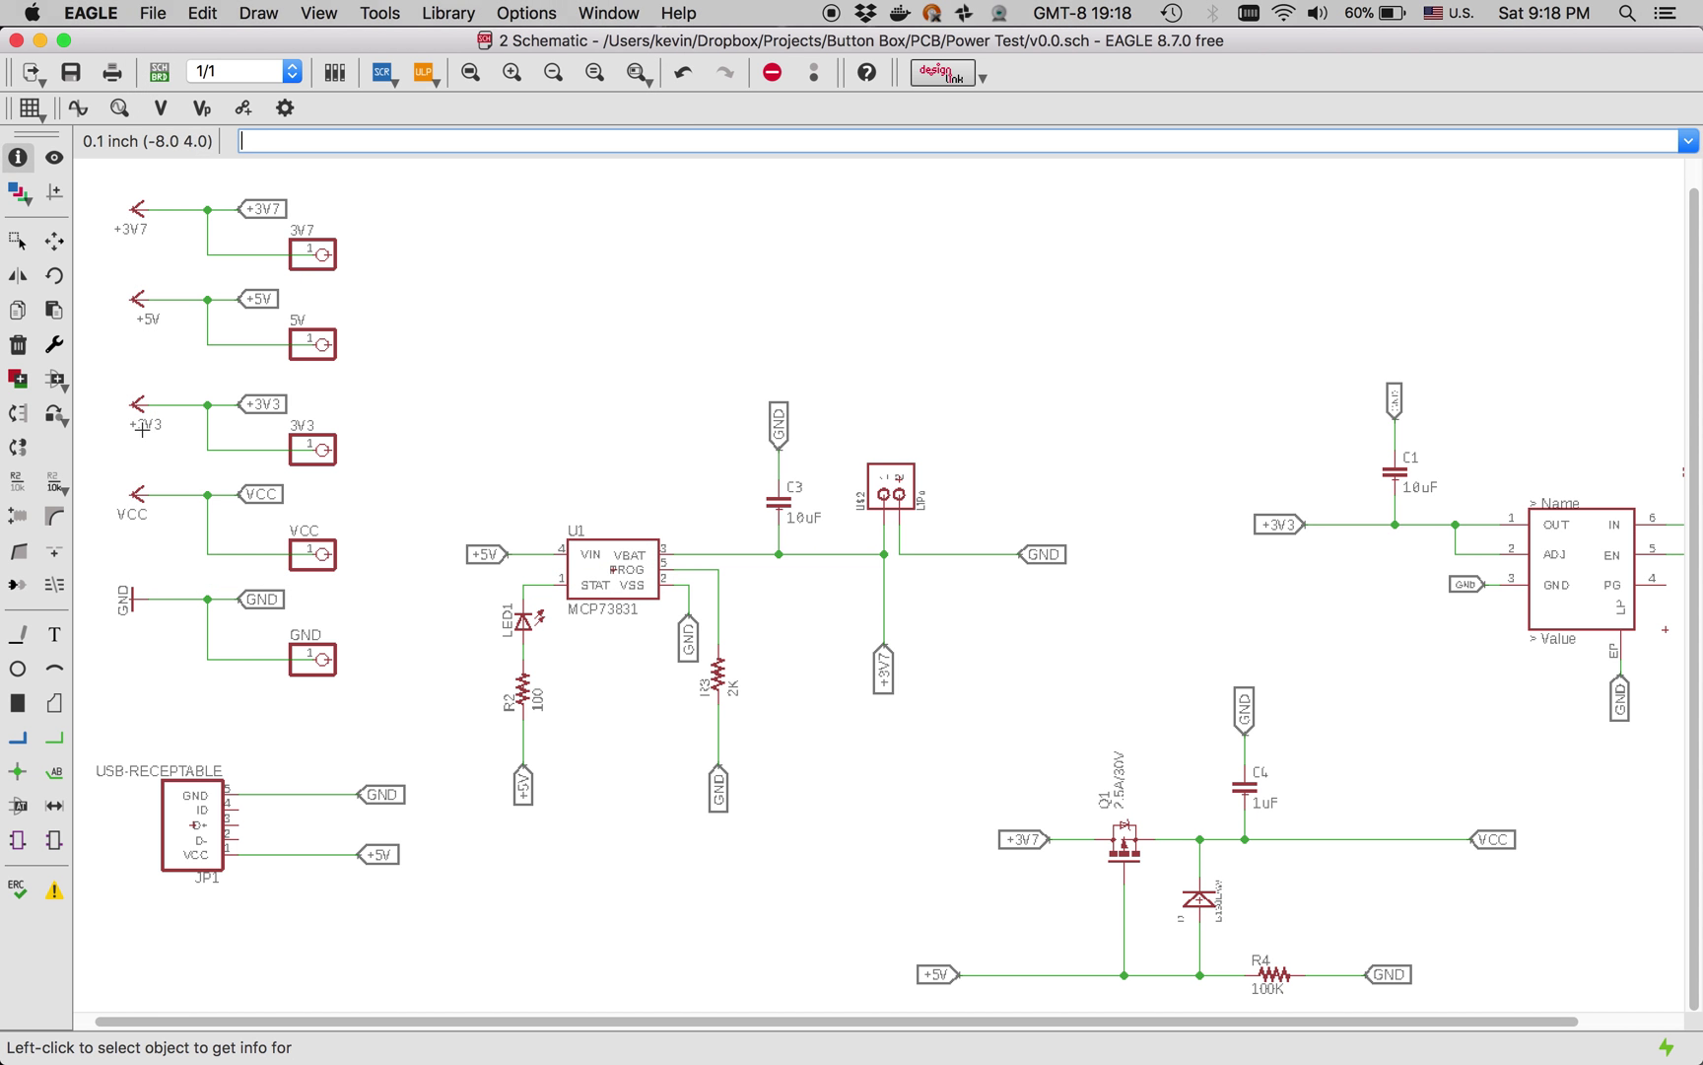
pyautogui.click(139, 496)
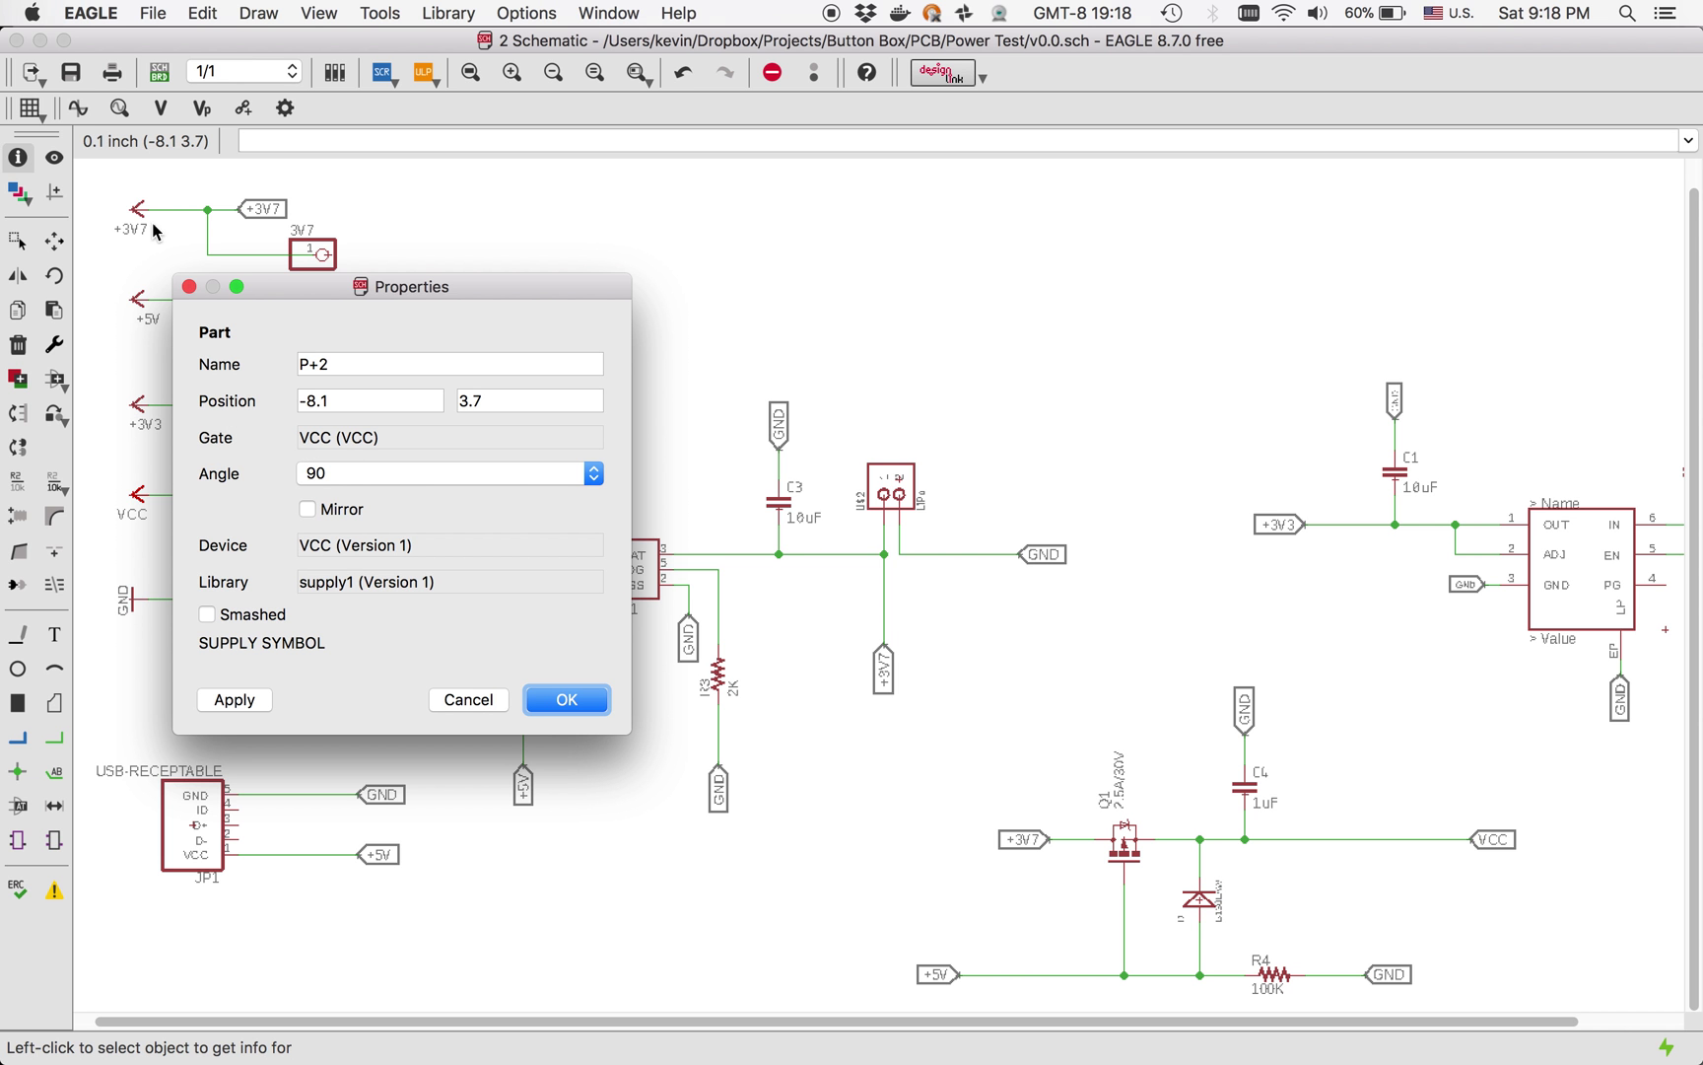
pyautogui.click(469, 699)
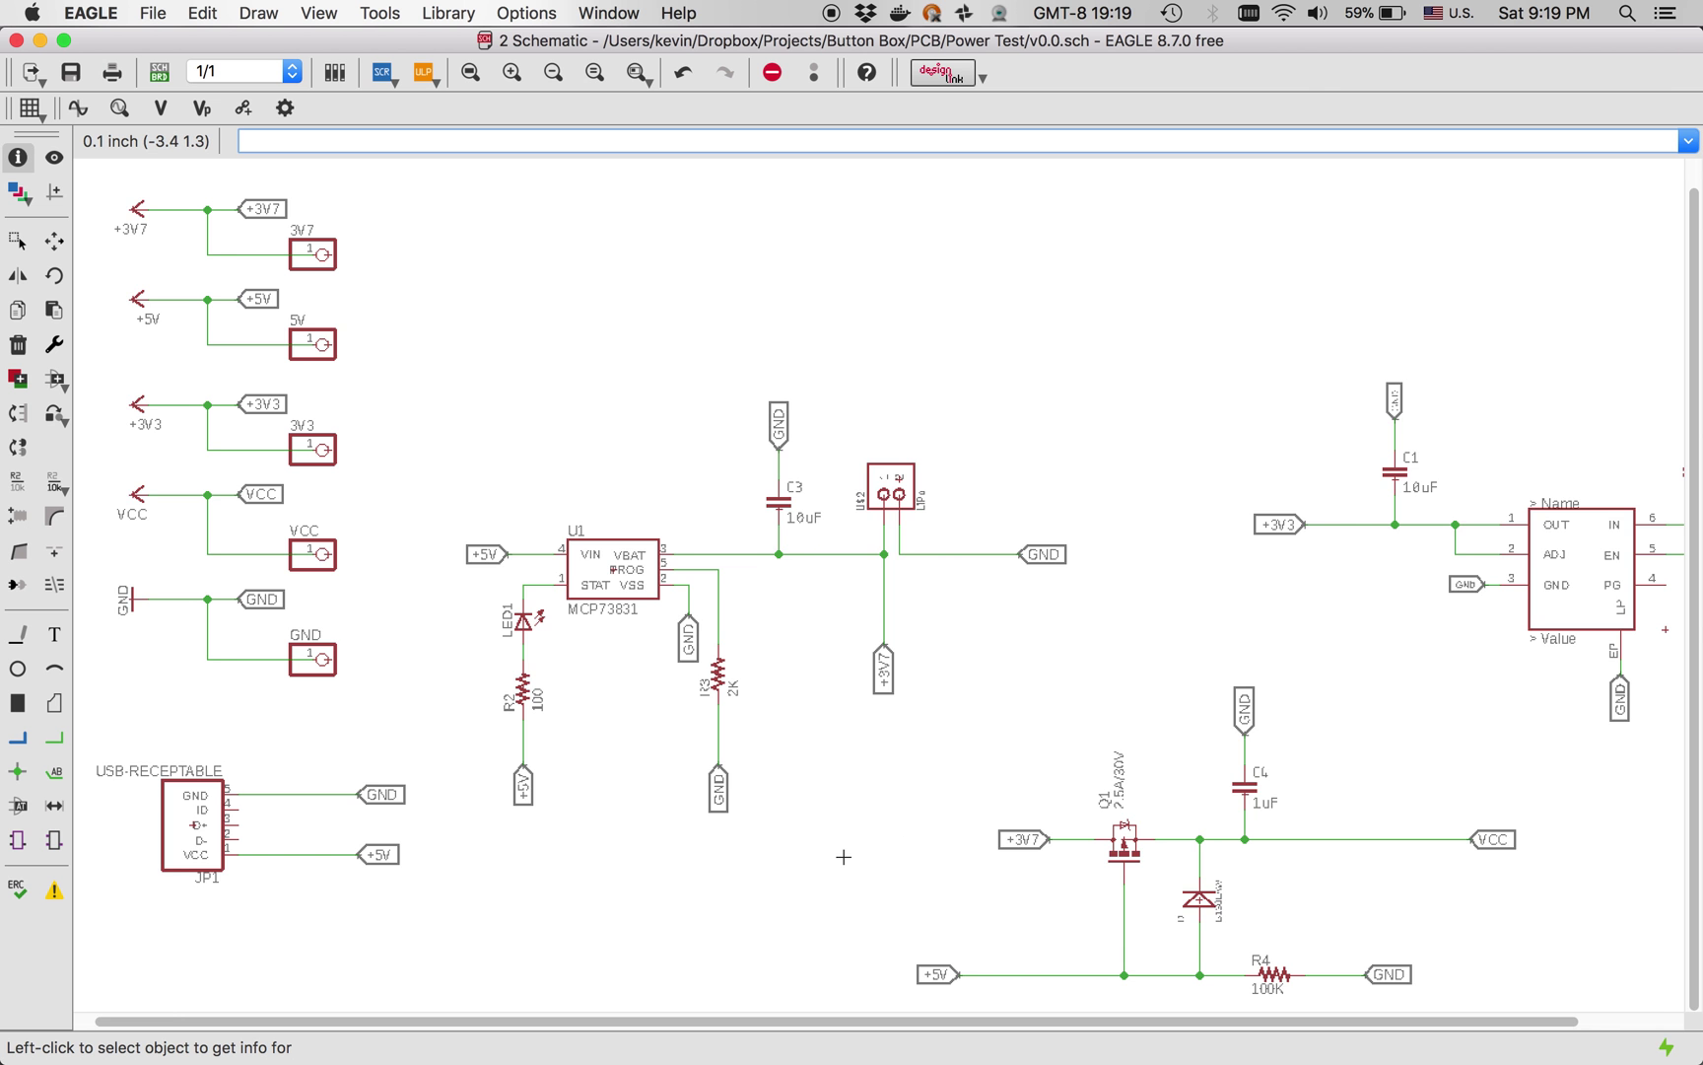
pyautogui.hscroll(3, 844, 857)
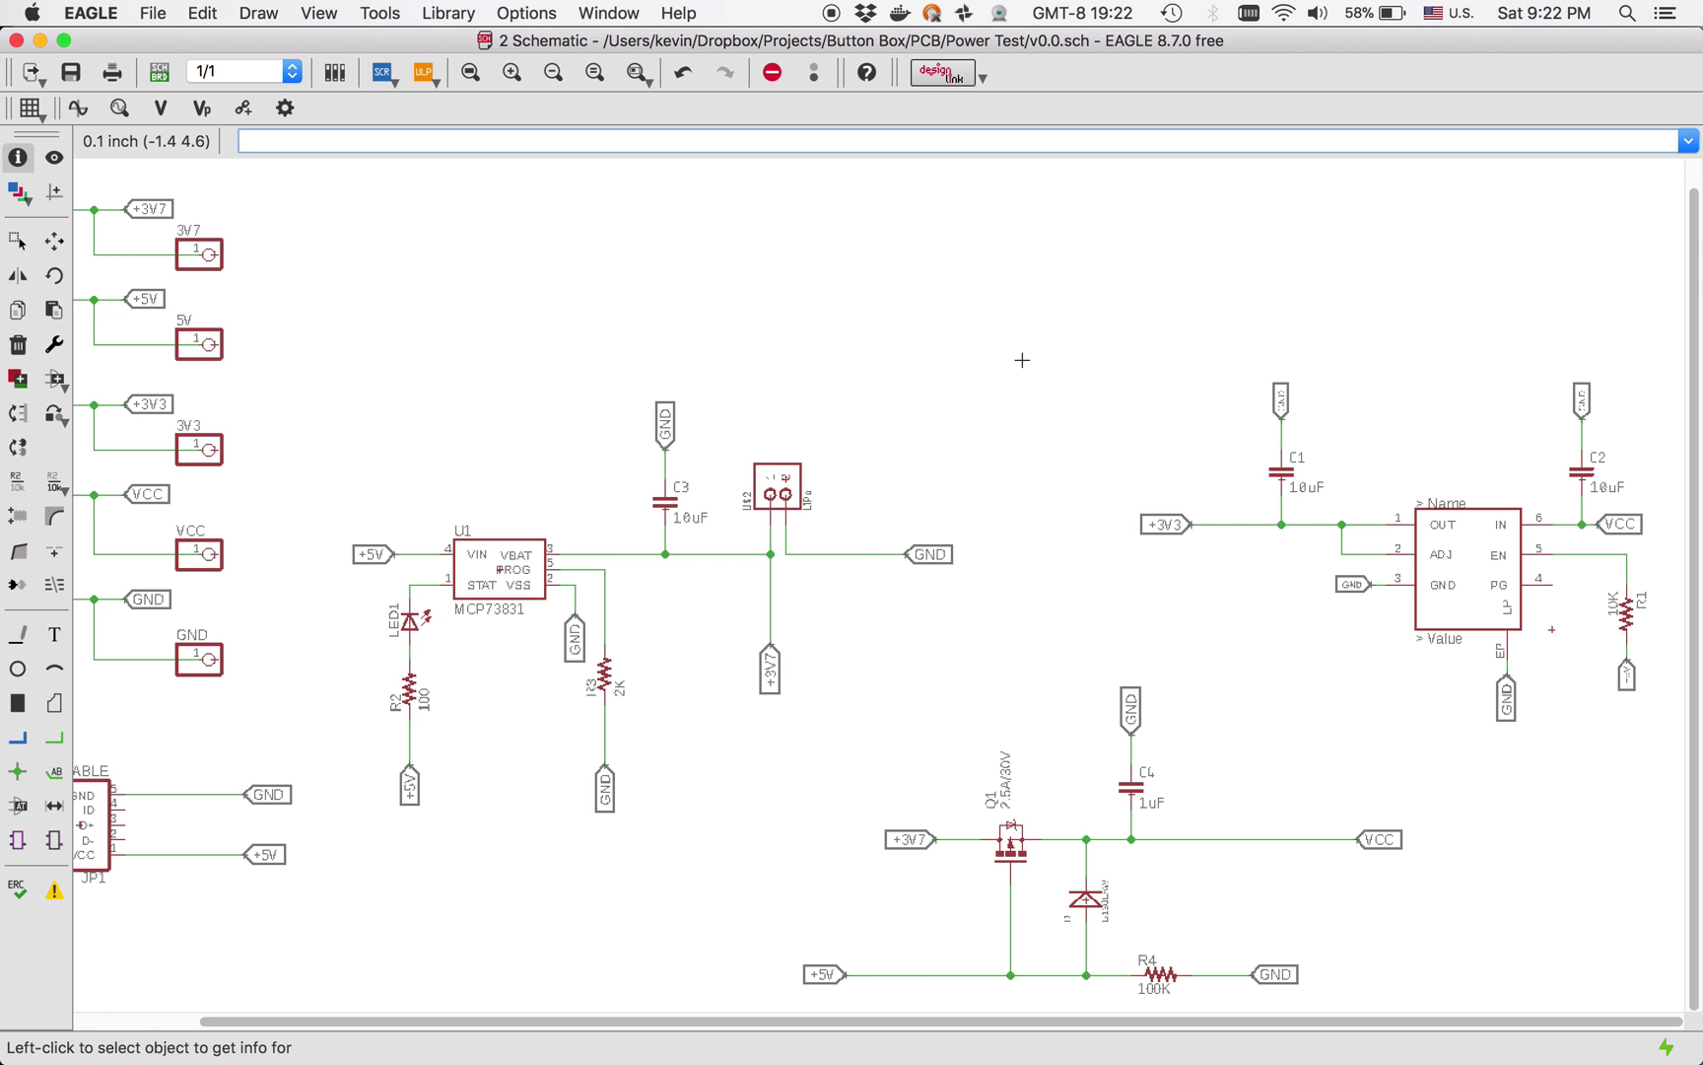
# - Switch to the board layout and autoroute it with High effort, auto grid selection and TopRouter, accepting routing variant 1
pyautogui.hotkey('alt', '0')
pyautogui.hotkey('alt', '1')
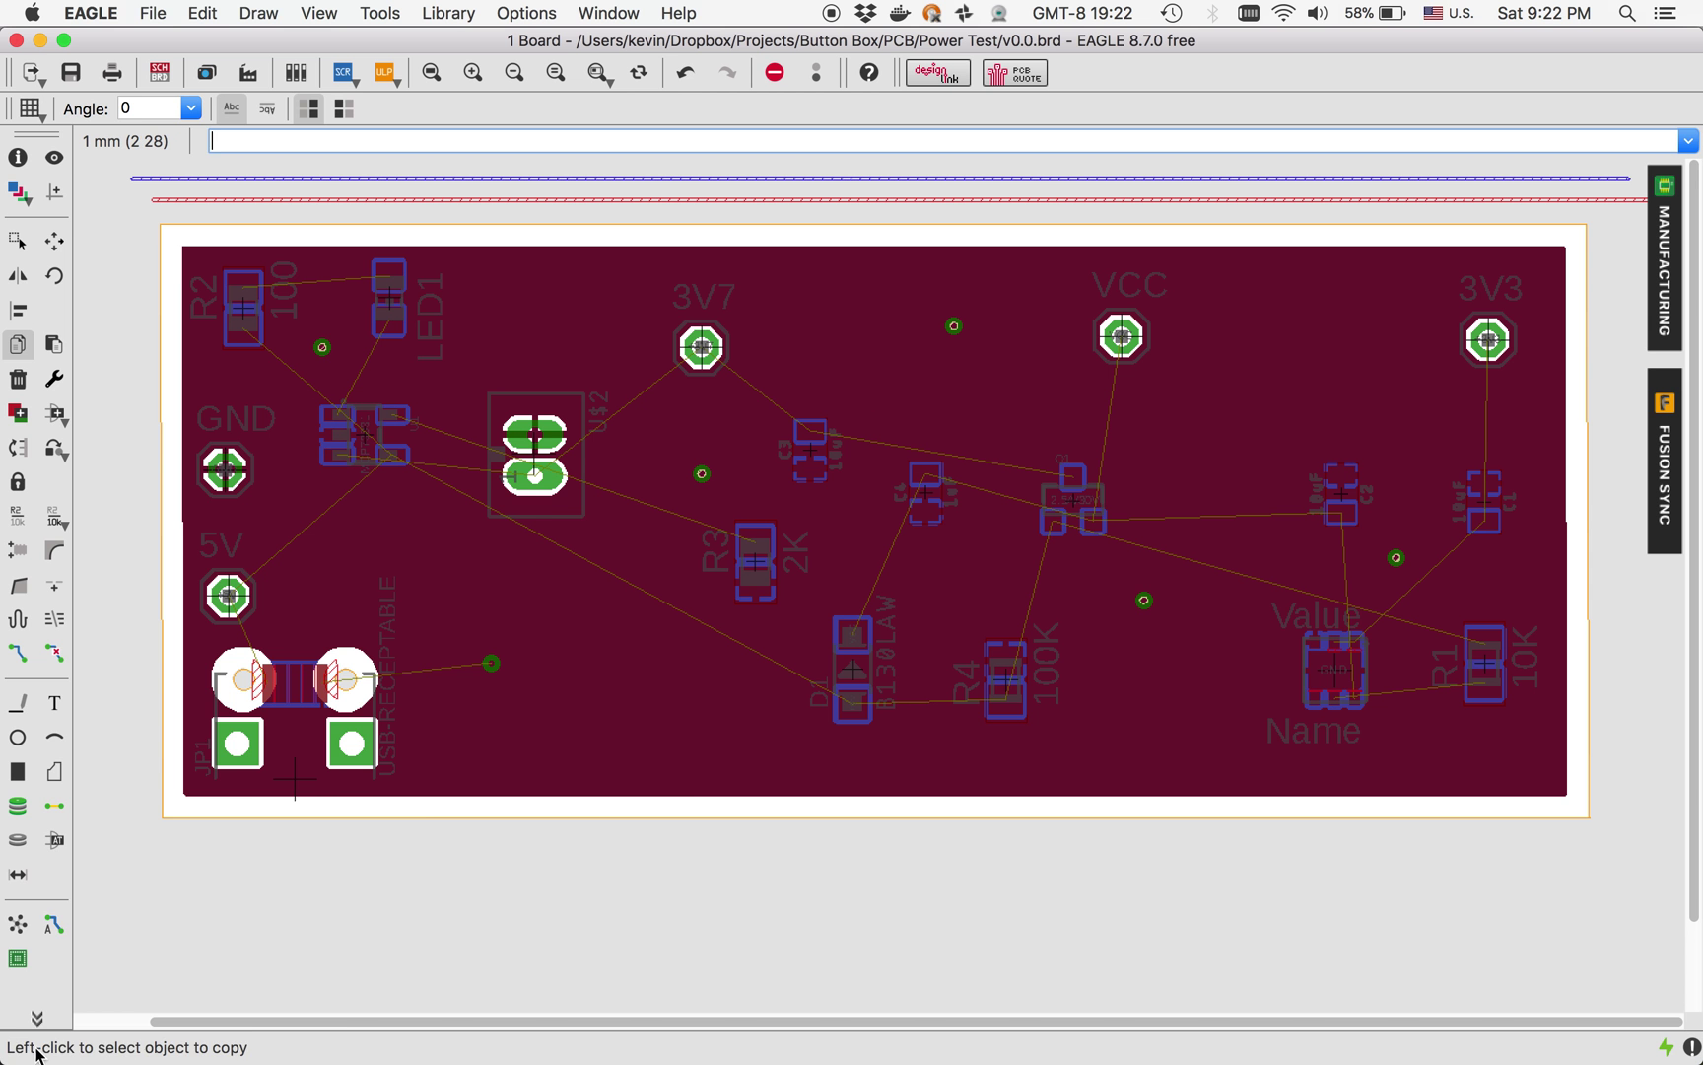
pyautogui.click(53, 927)
pyautogui.moveTo(476, 662); pyautogui.dragTo(1003, 499)
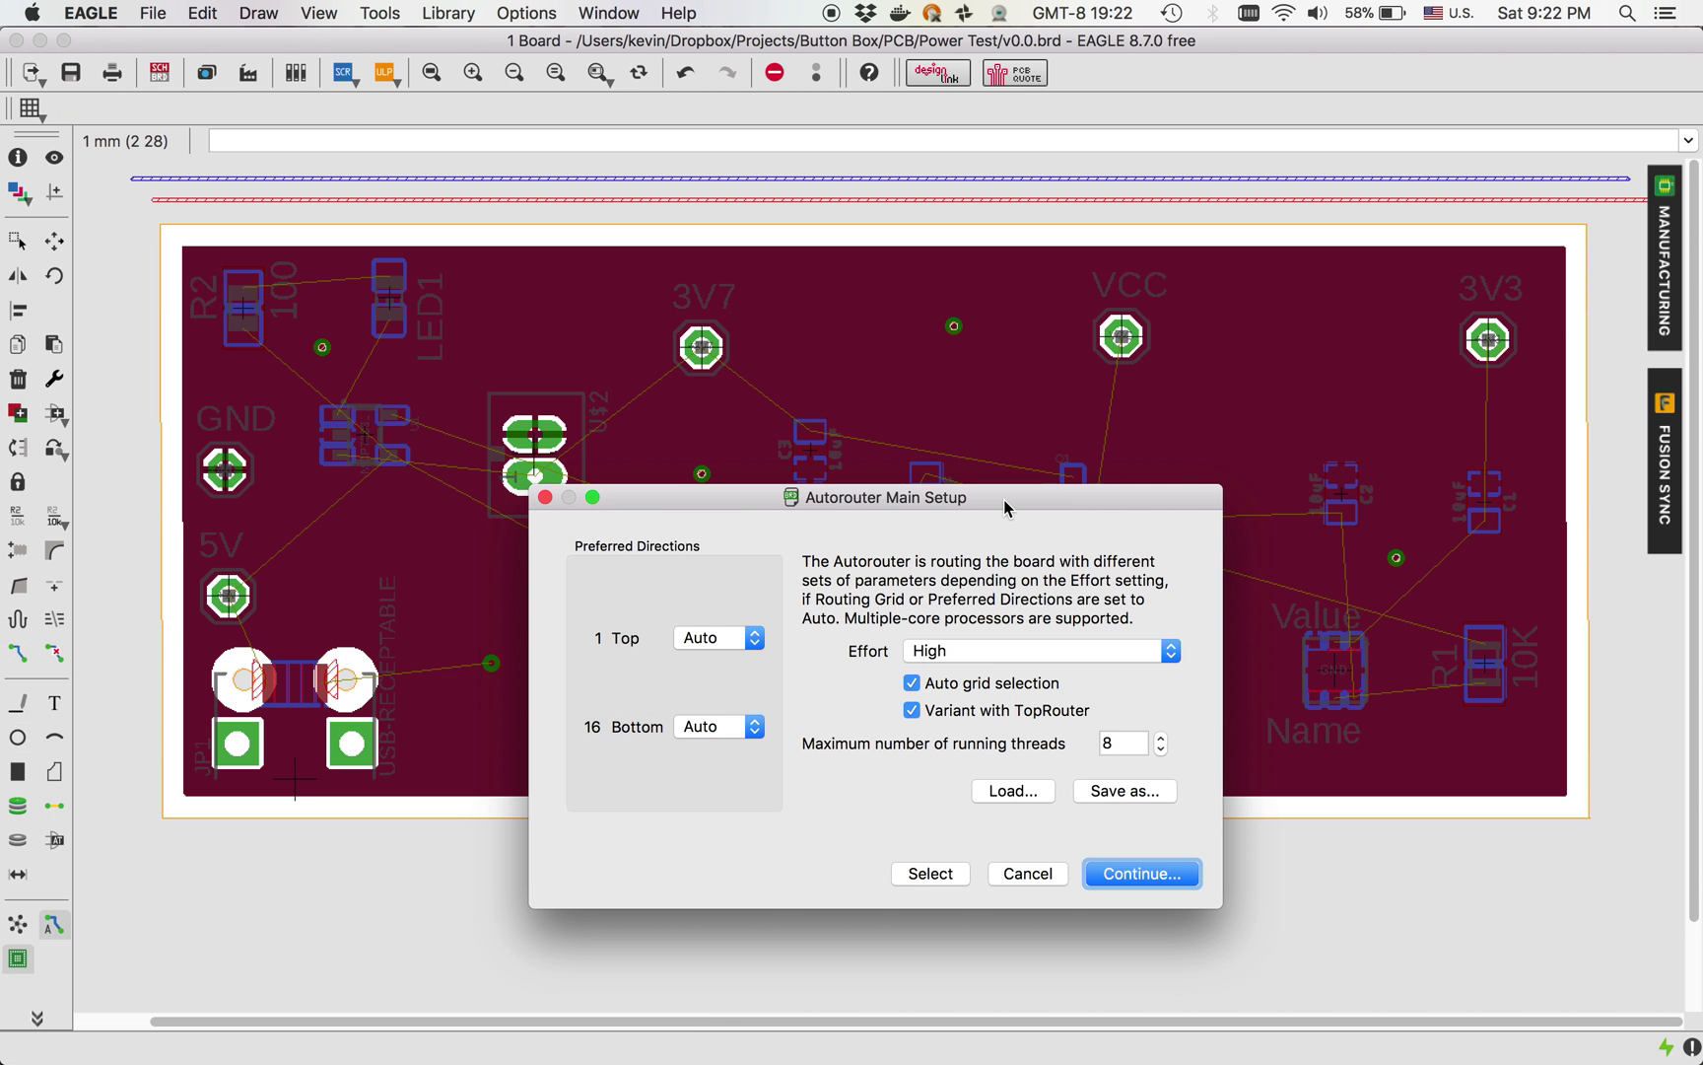
pyautogui.click(1143, 876)
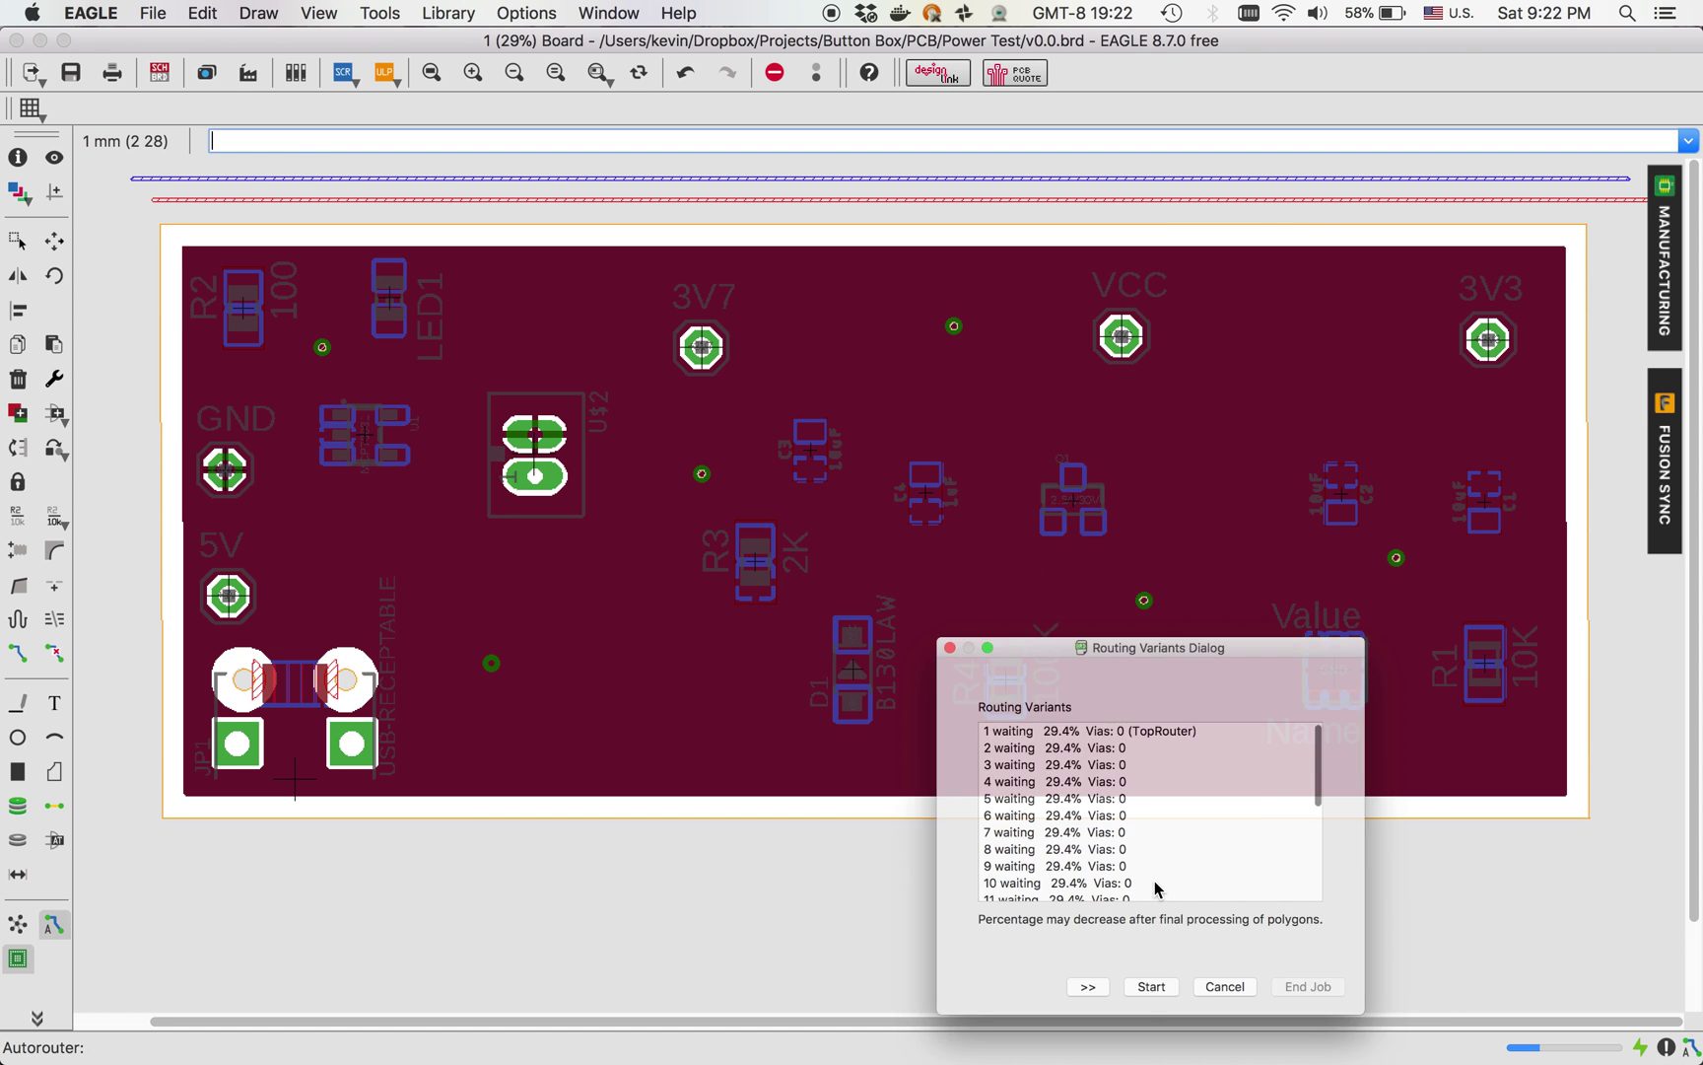
pyautogui.click(1144, 1030)
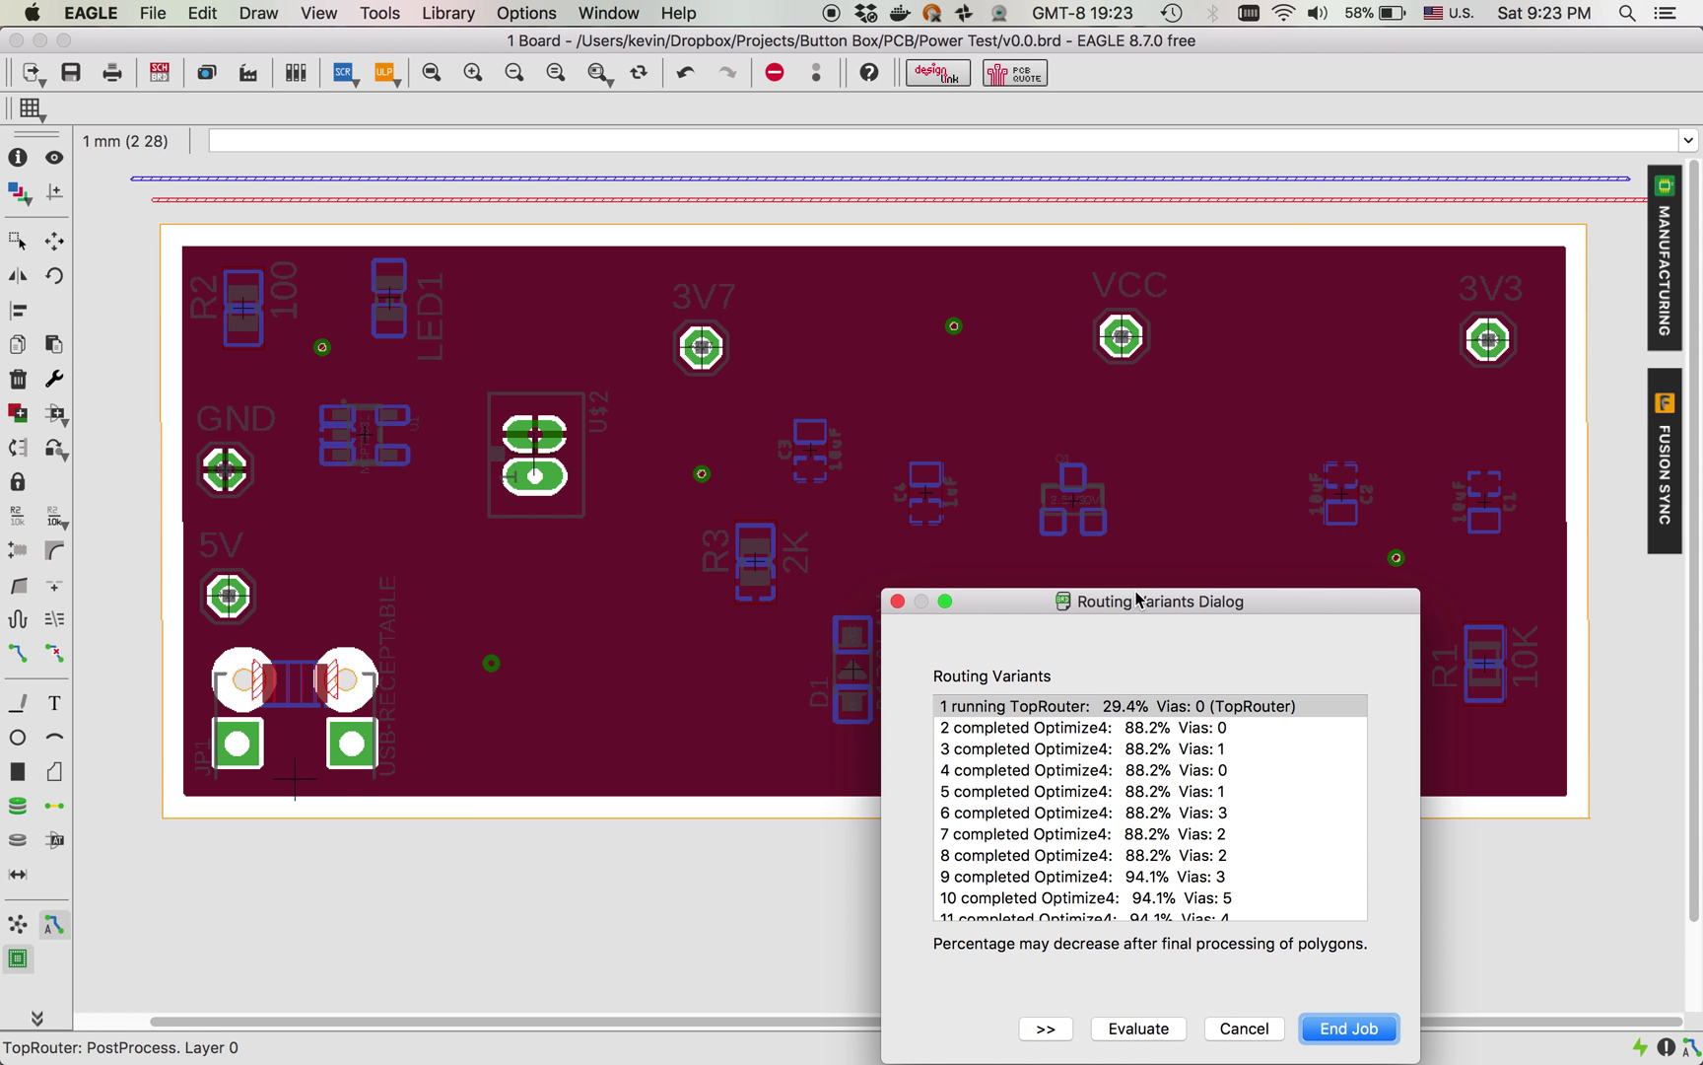
pyautogui.moveTo(1150, 602); pyautogui.dragTo(1219, 526)
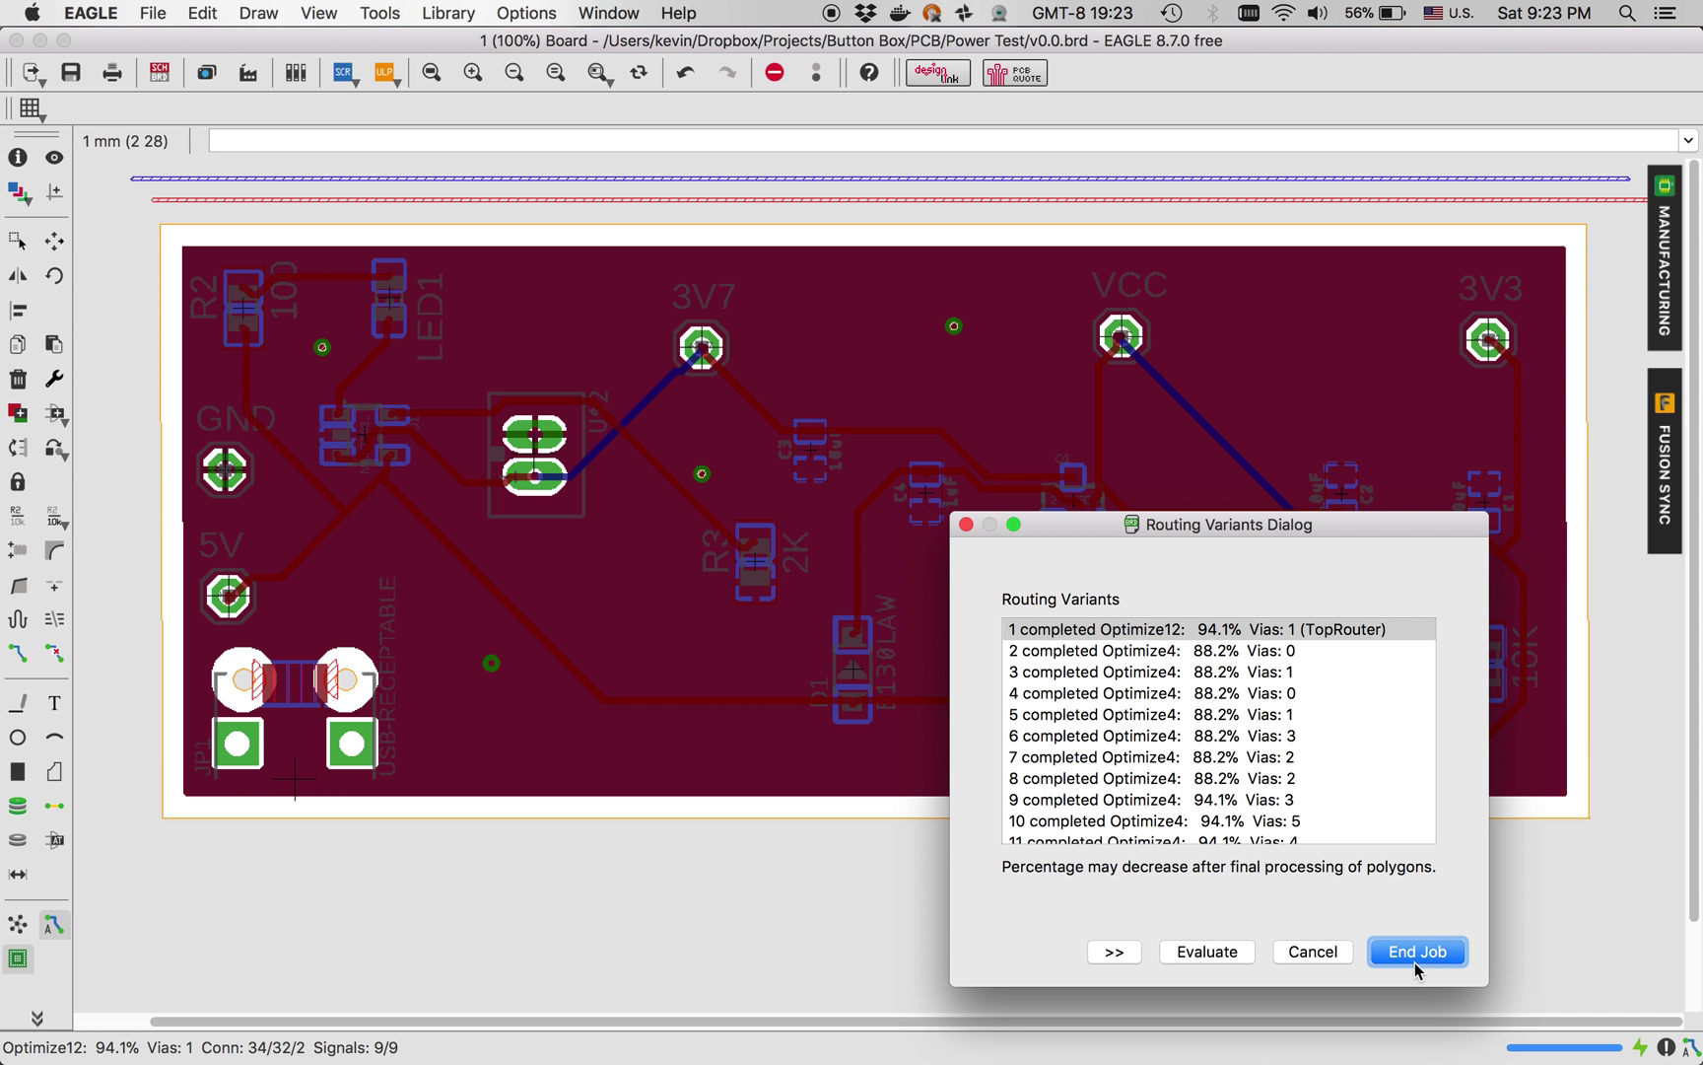
pyautogui.click(1416, 951)
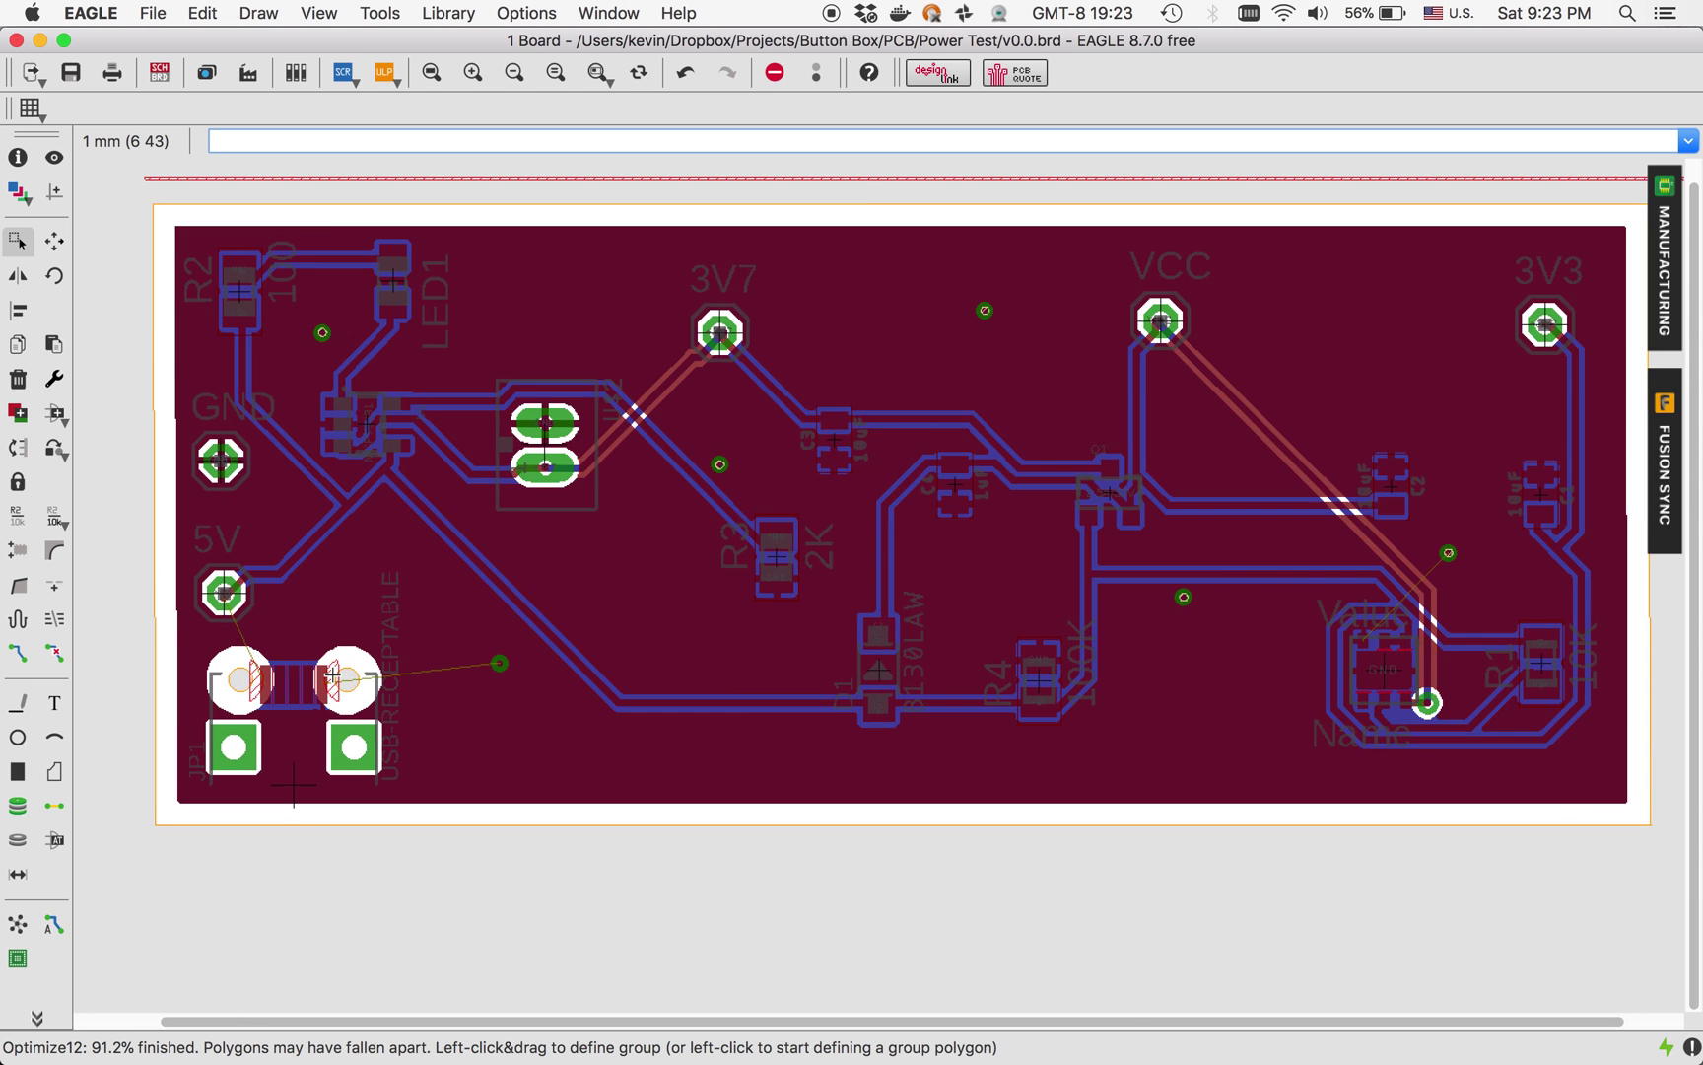
# - Examine the airwires and traces around the USB receptacle and the 5V pad on the routed board
pyautogui.scroll(3, 381, 680)
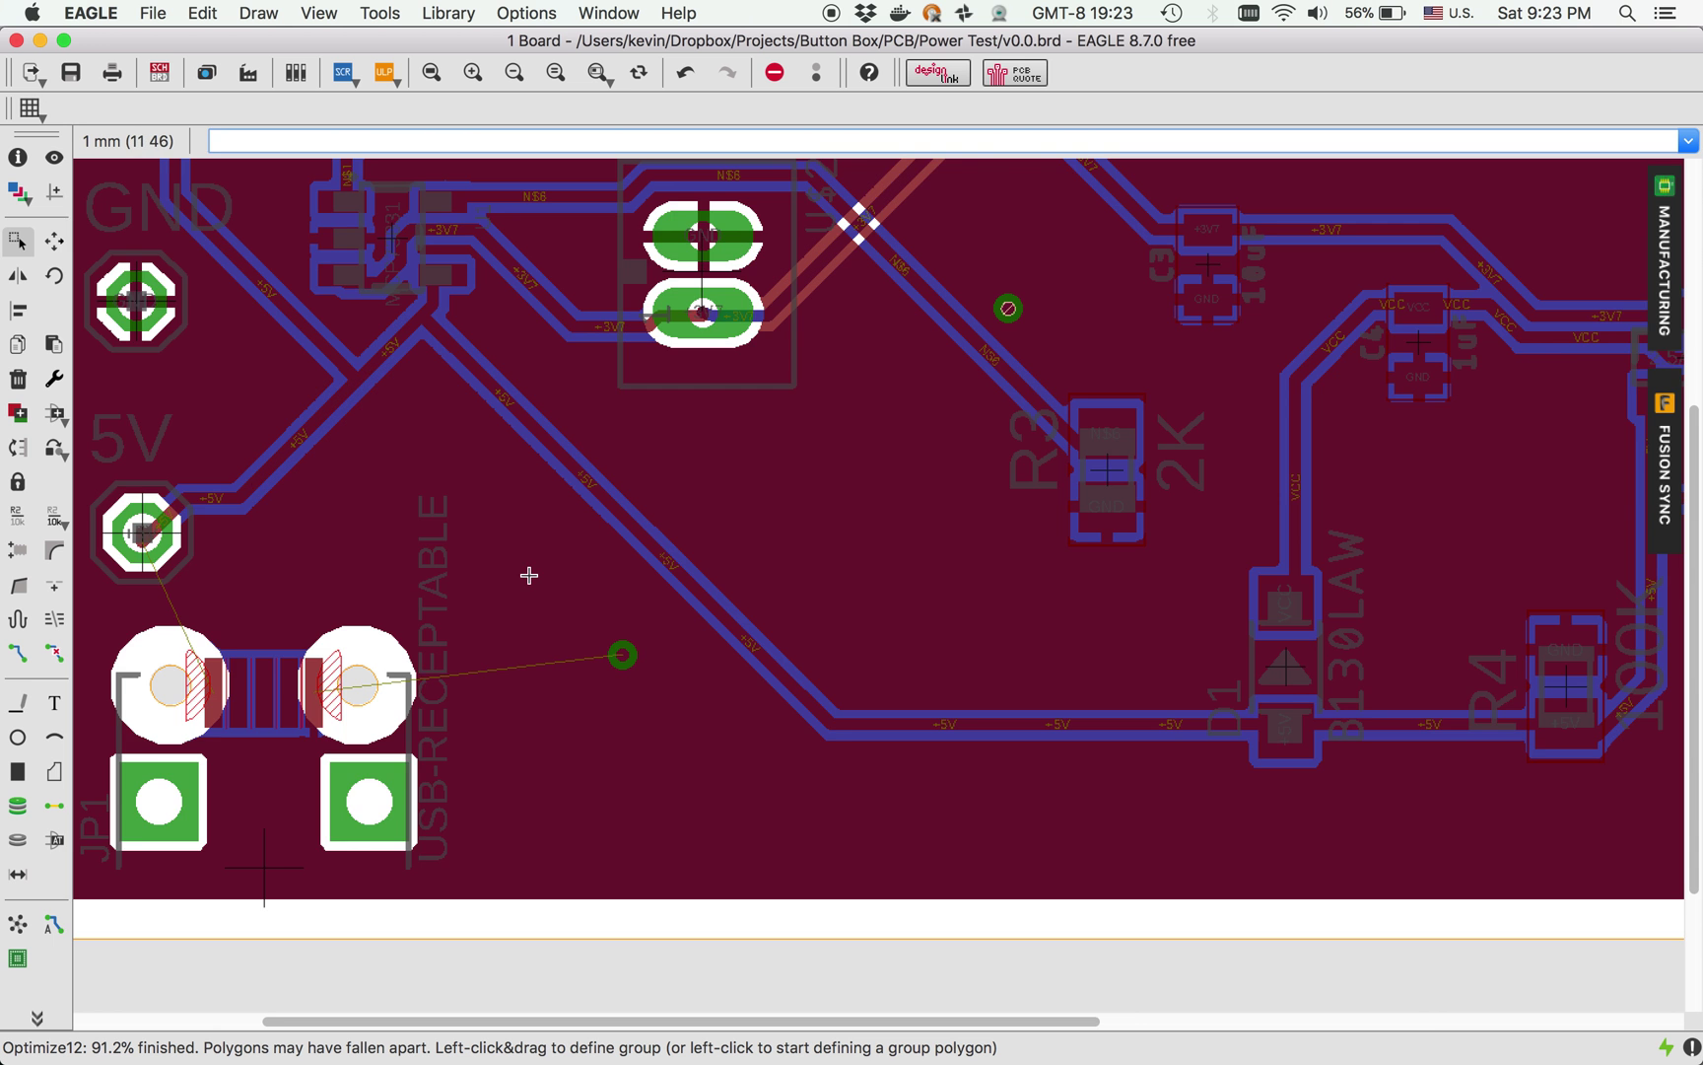
pyautogui.scroll(-3, 528, 574)
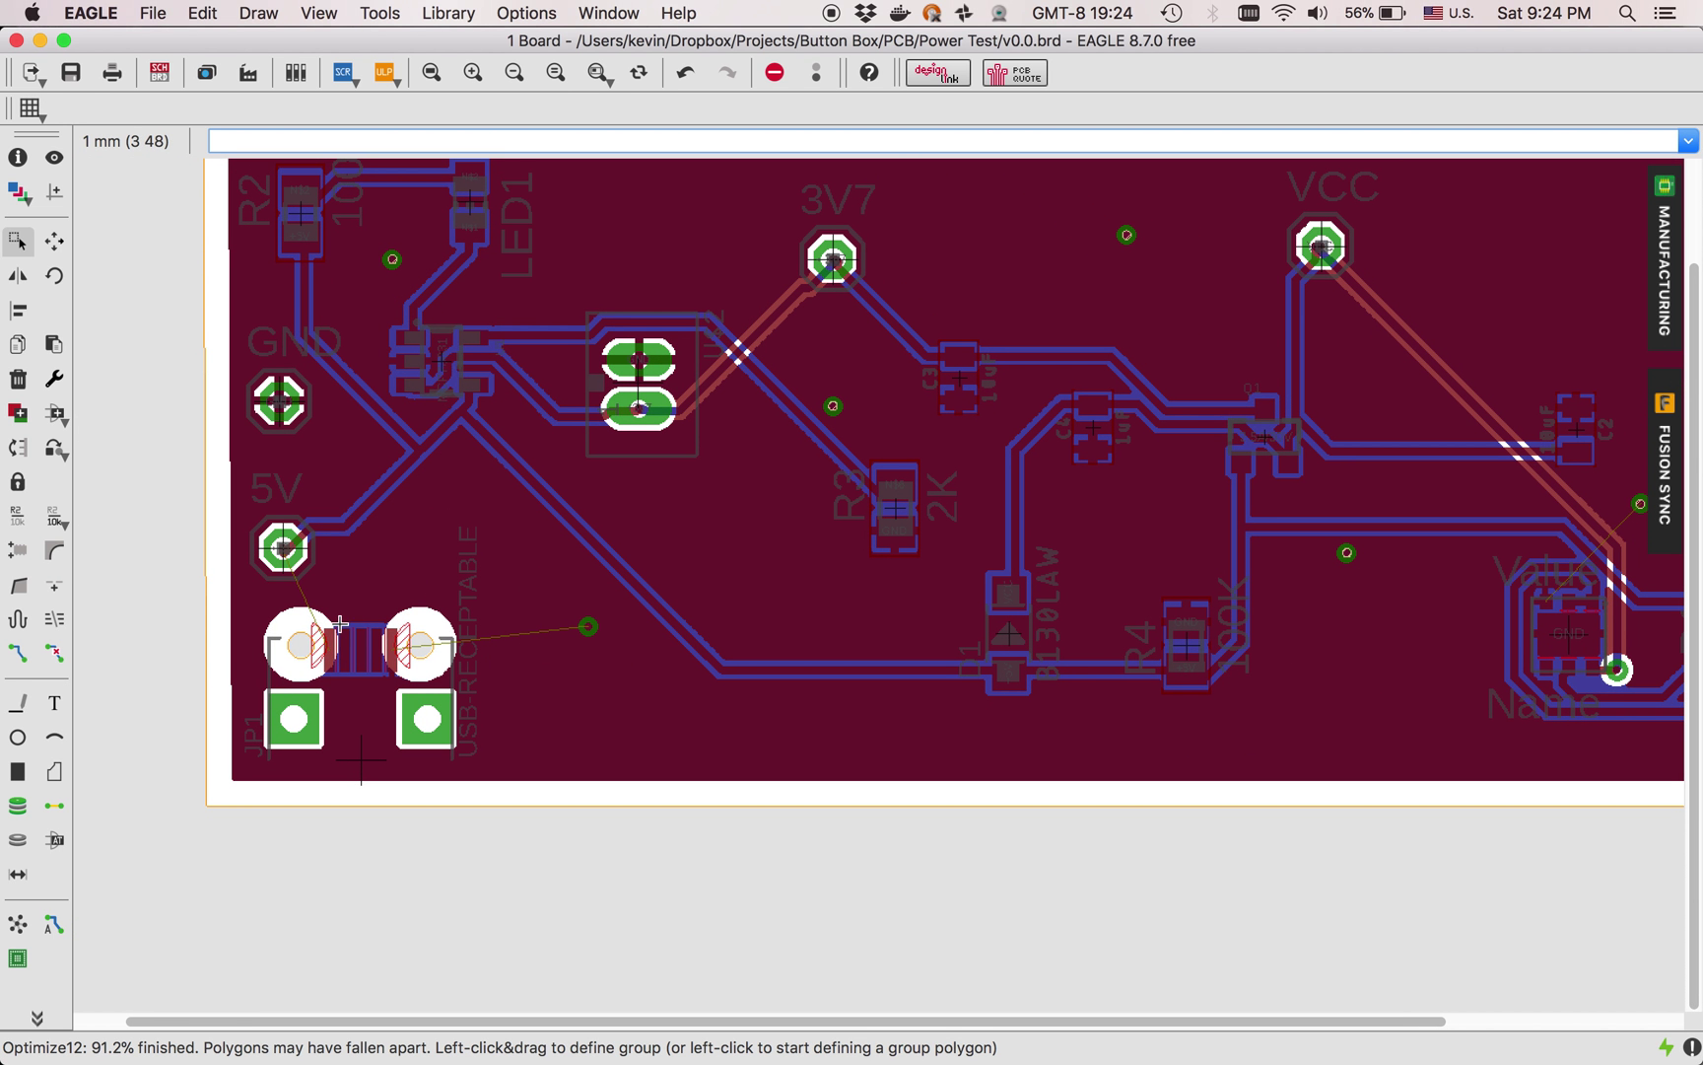
pyautogui.scroll(2, 337, 647)
pyautogui.scroll(1, 337, 647)
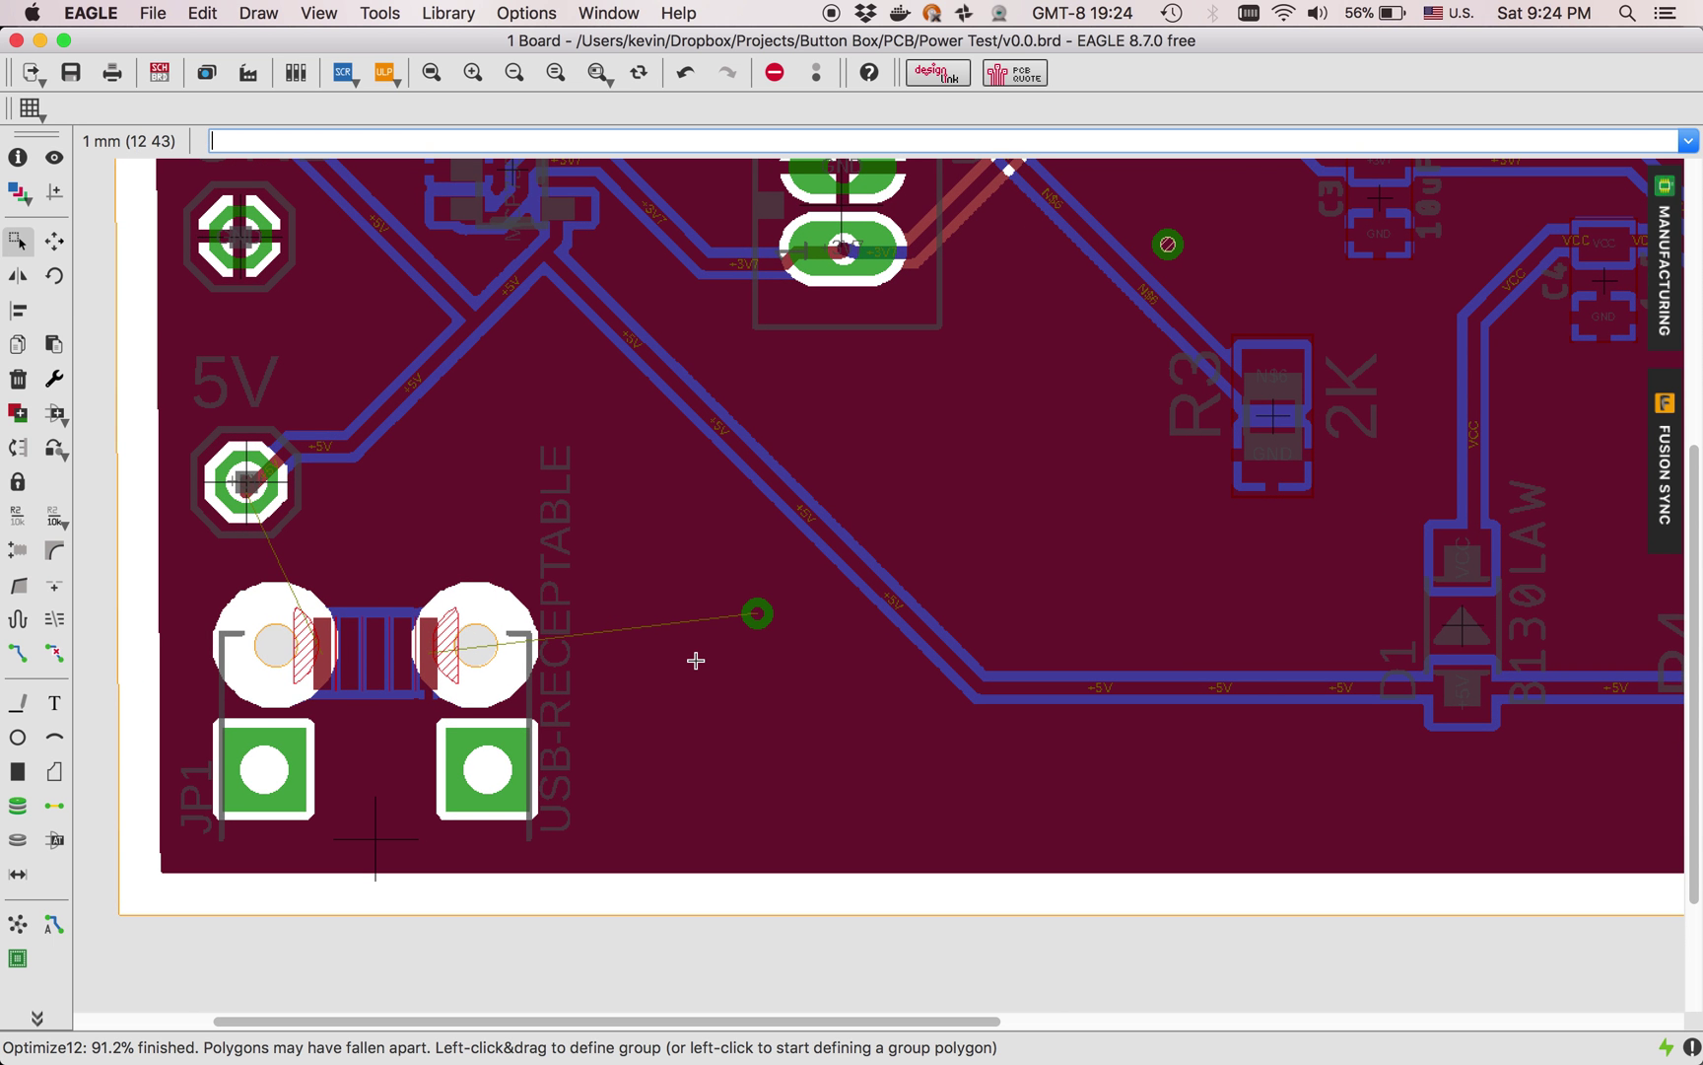
pyautogui.scroll(-1, 906, 500)
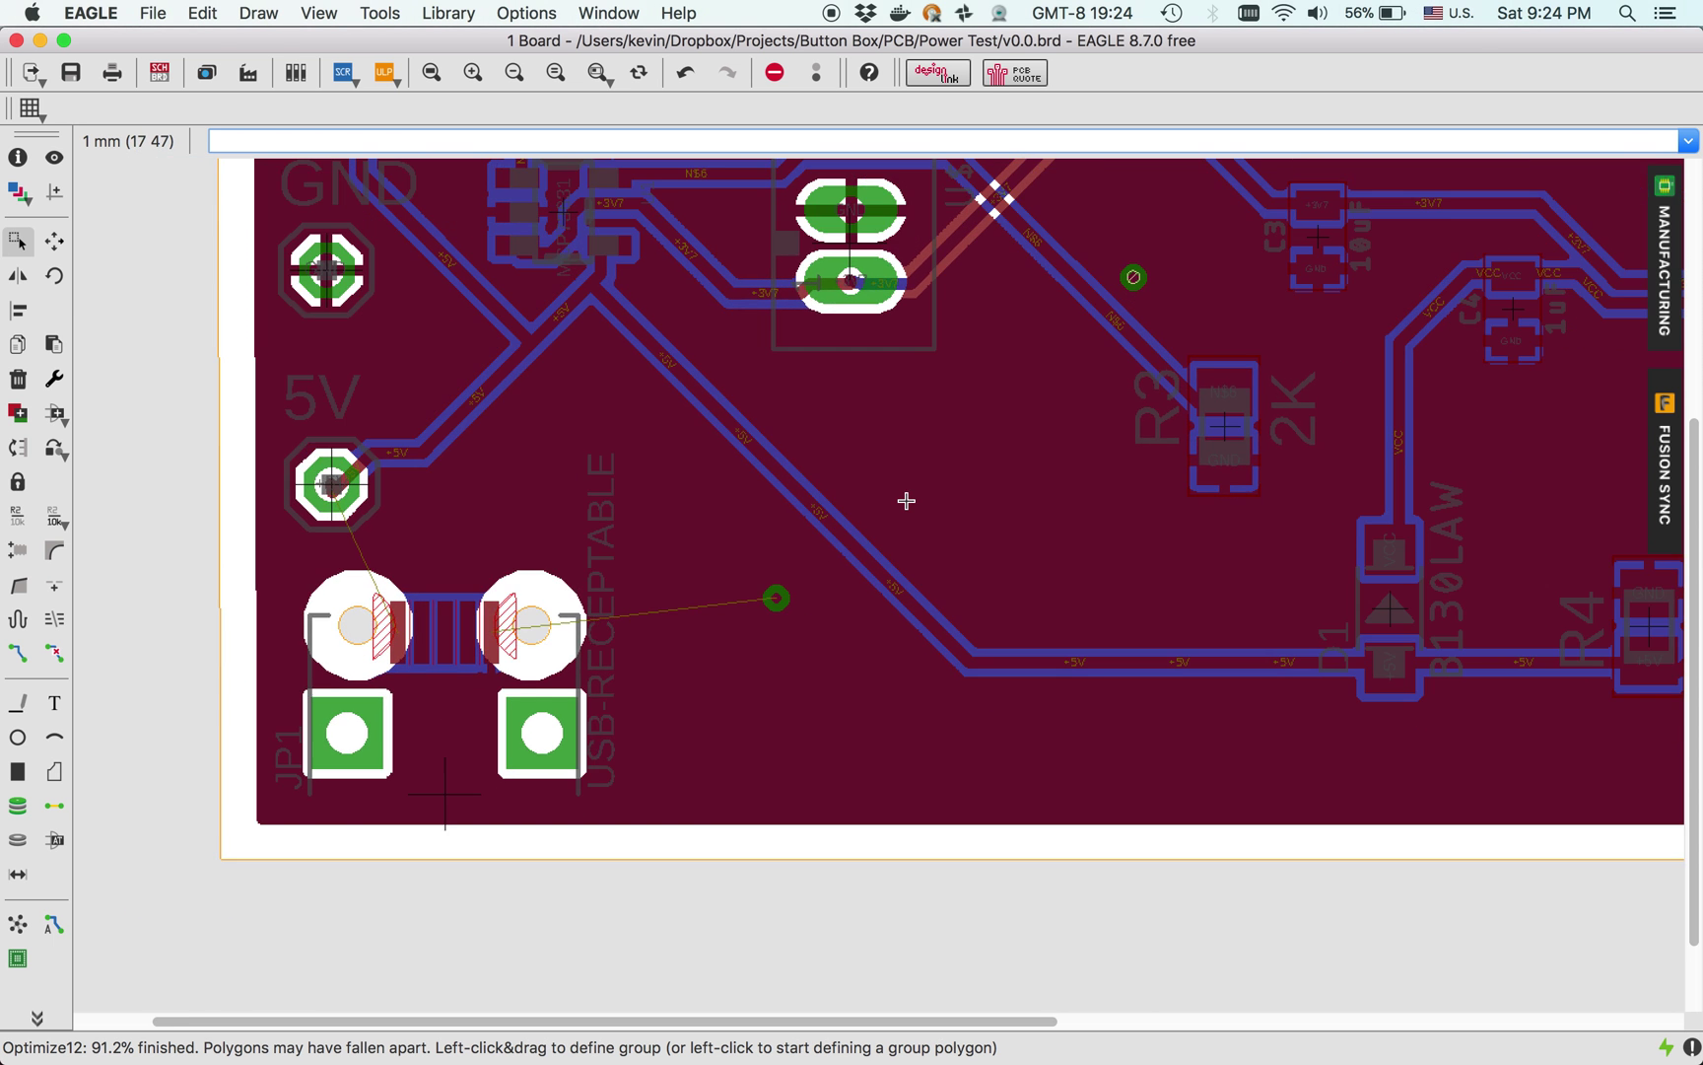
# - Examine the routing around the voltage regulator beside R1, including its GND pad connections, and return to the whole board
pyautogui.scroll(-3, 906, 501)
pyautogui.scroll(3, 1407, 498)
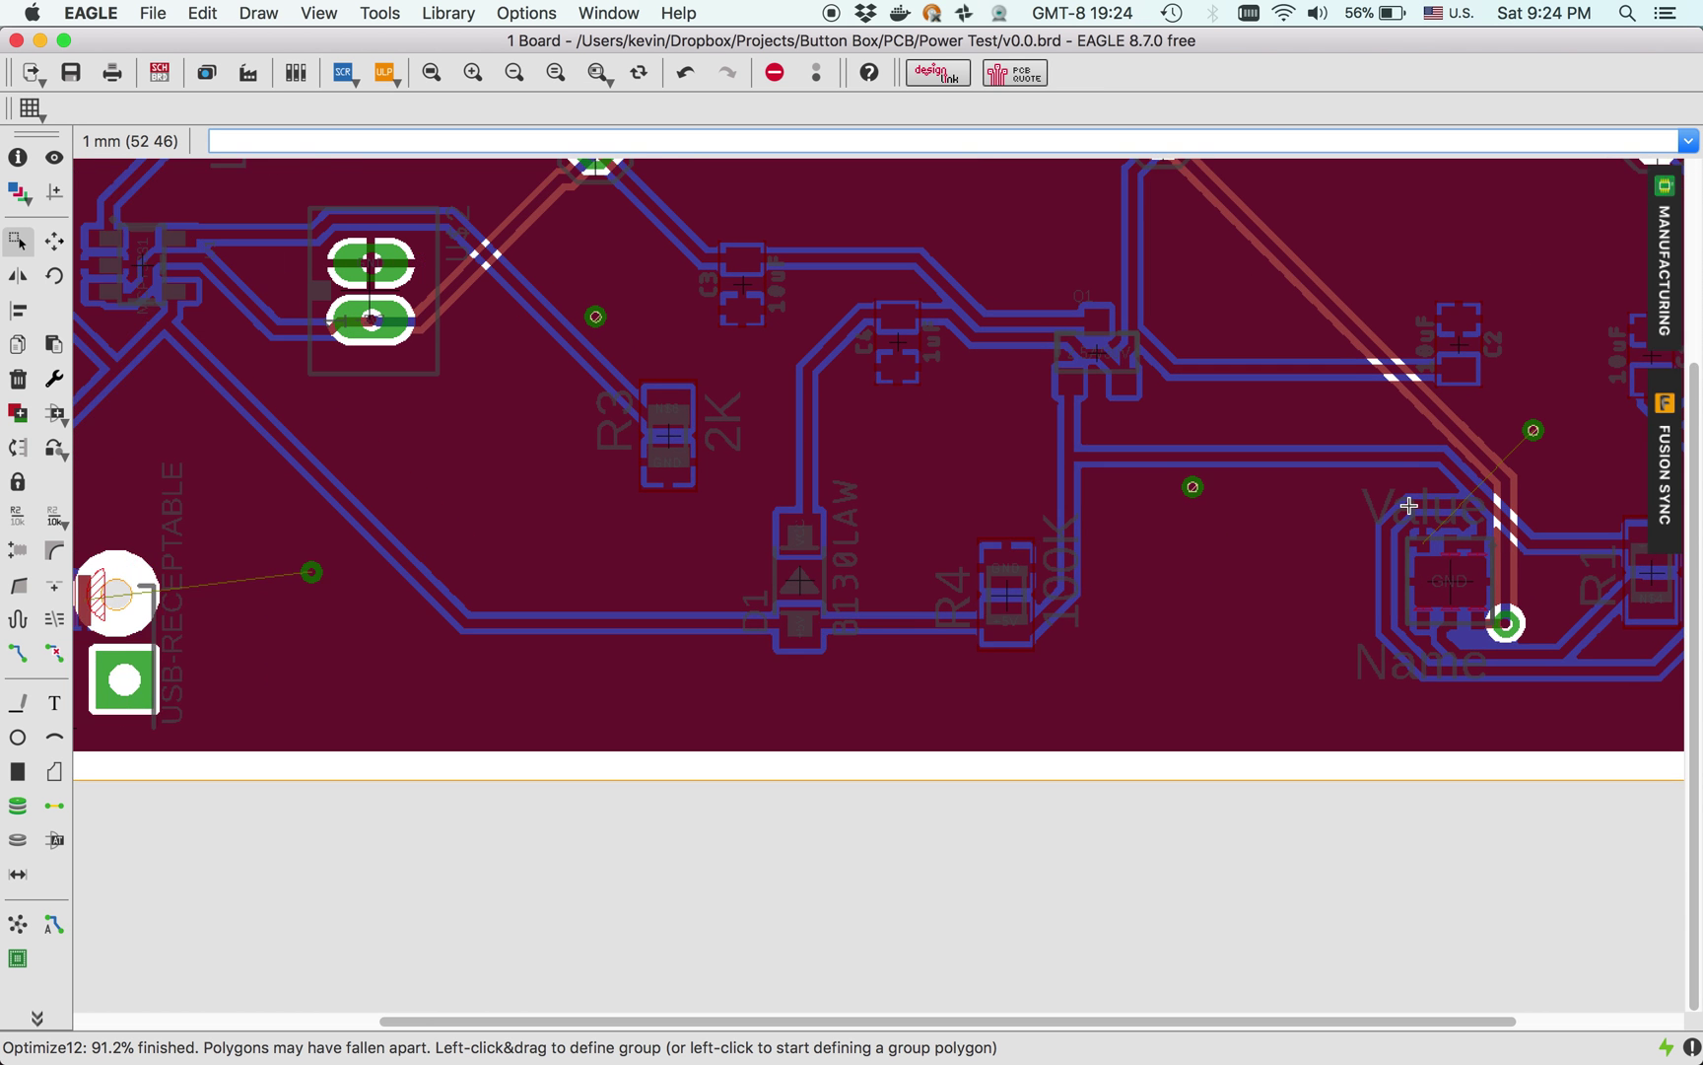
pyautogui.scroll(2, 1408, 505)
pyautogui.hscroll(5, 1409, 505)
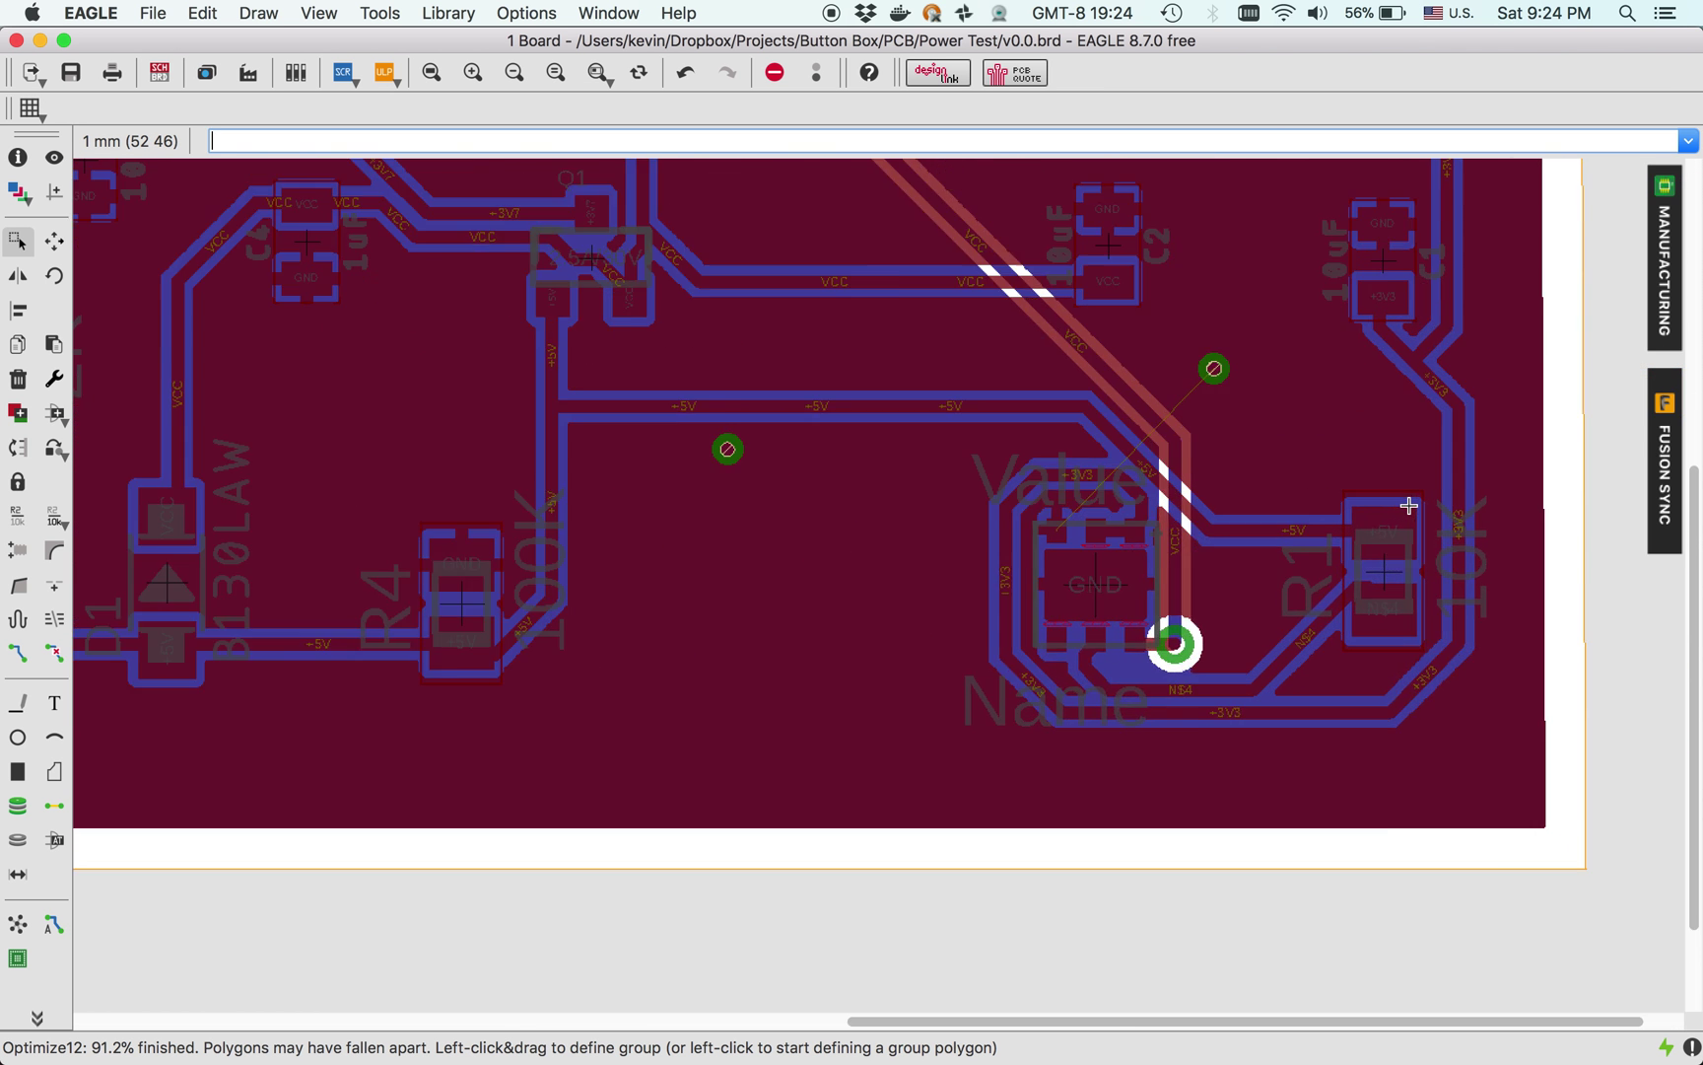
pyautogui.scroll(2, 1409, 505)
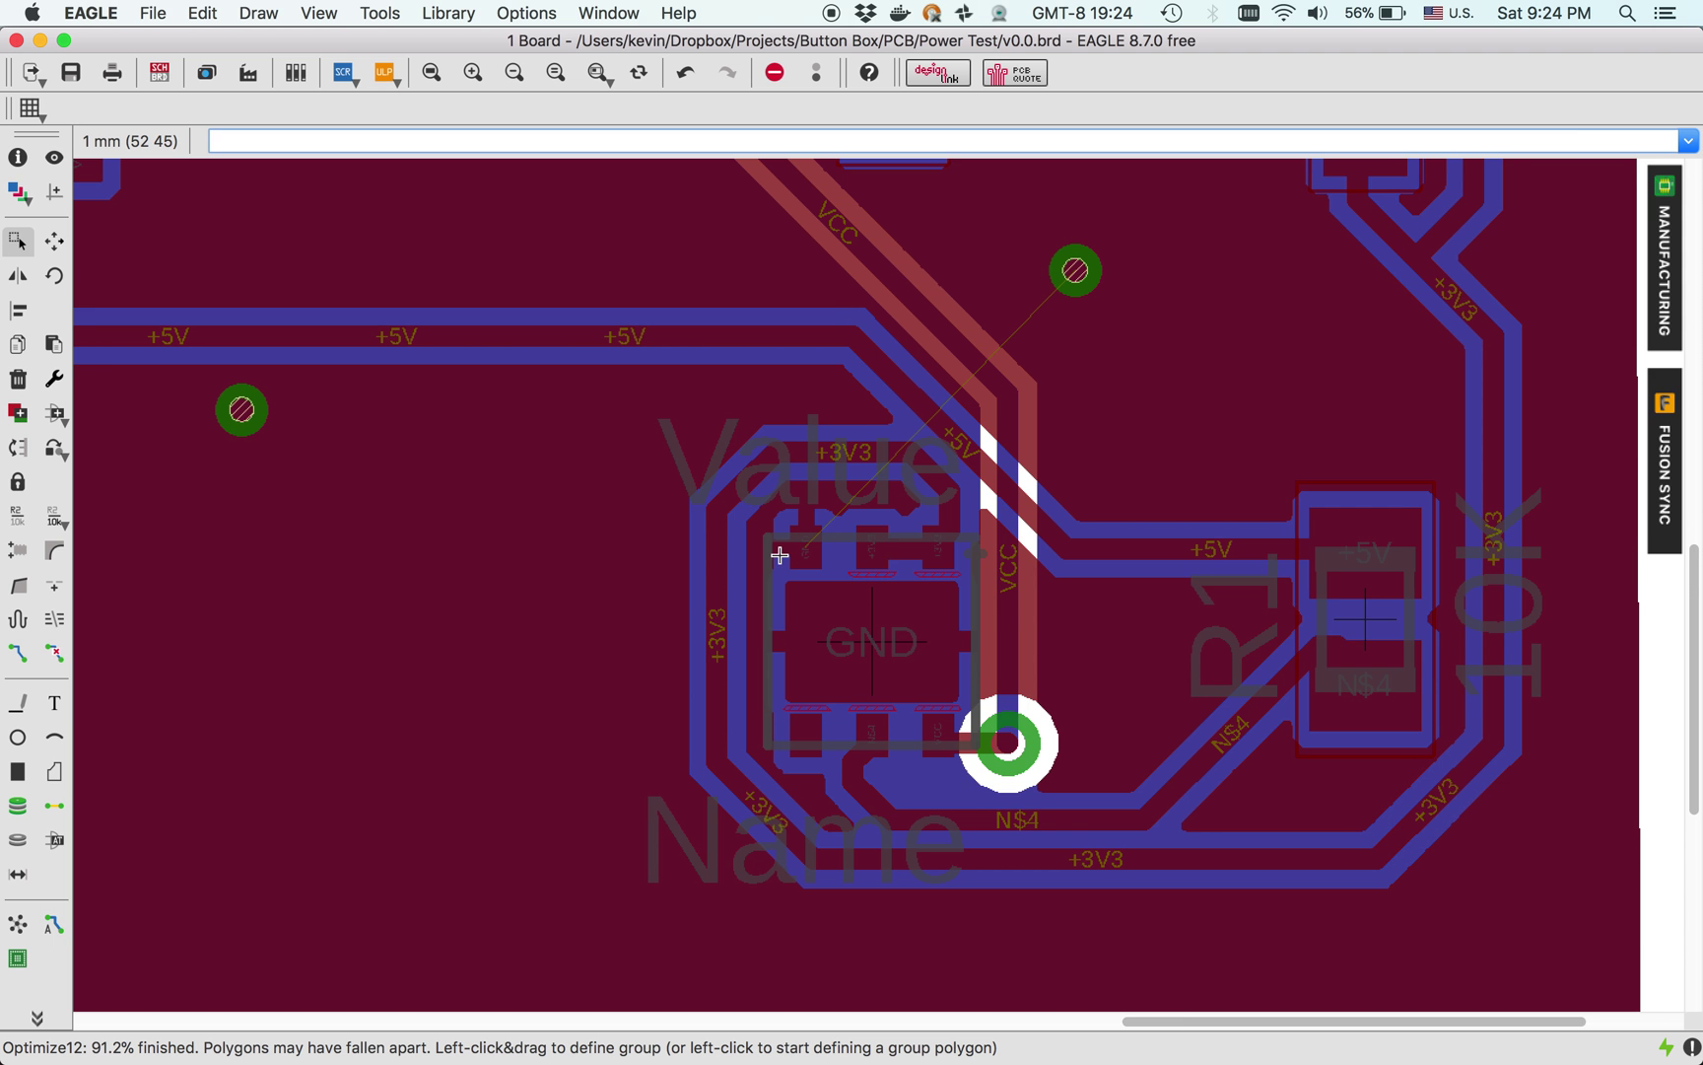
pyautogui.scroll(3, 780, 555)
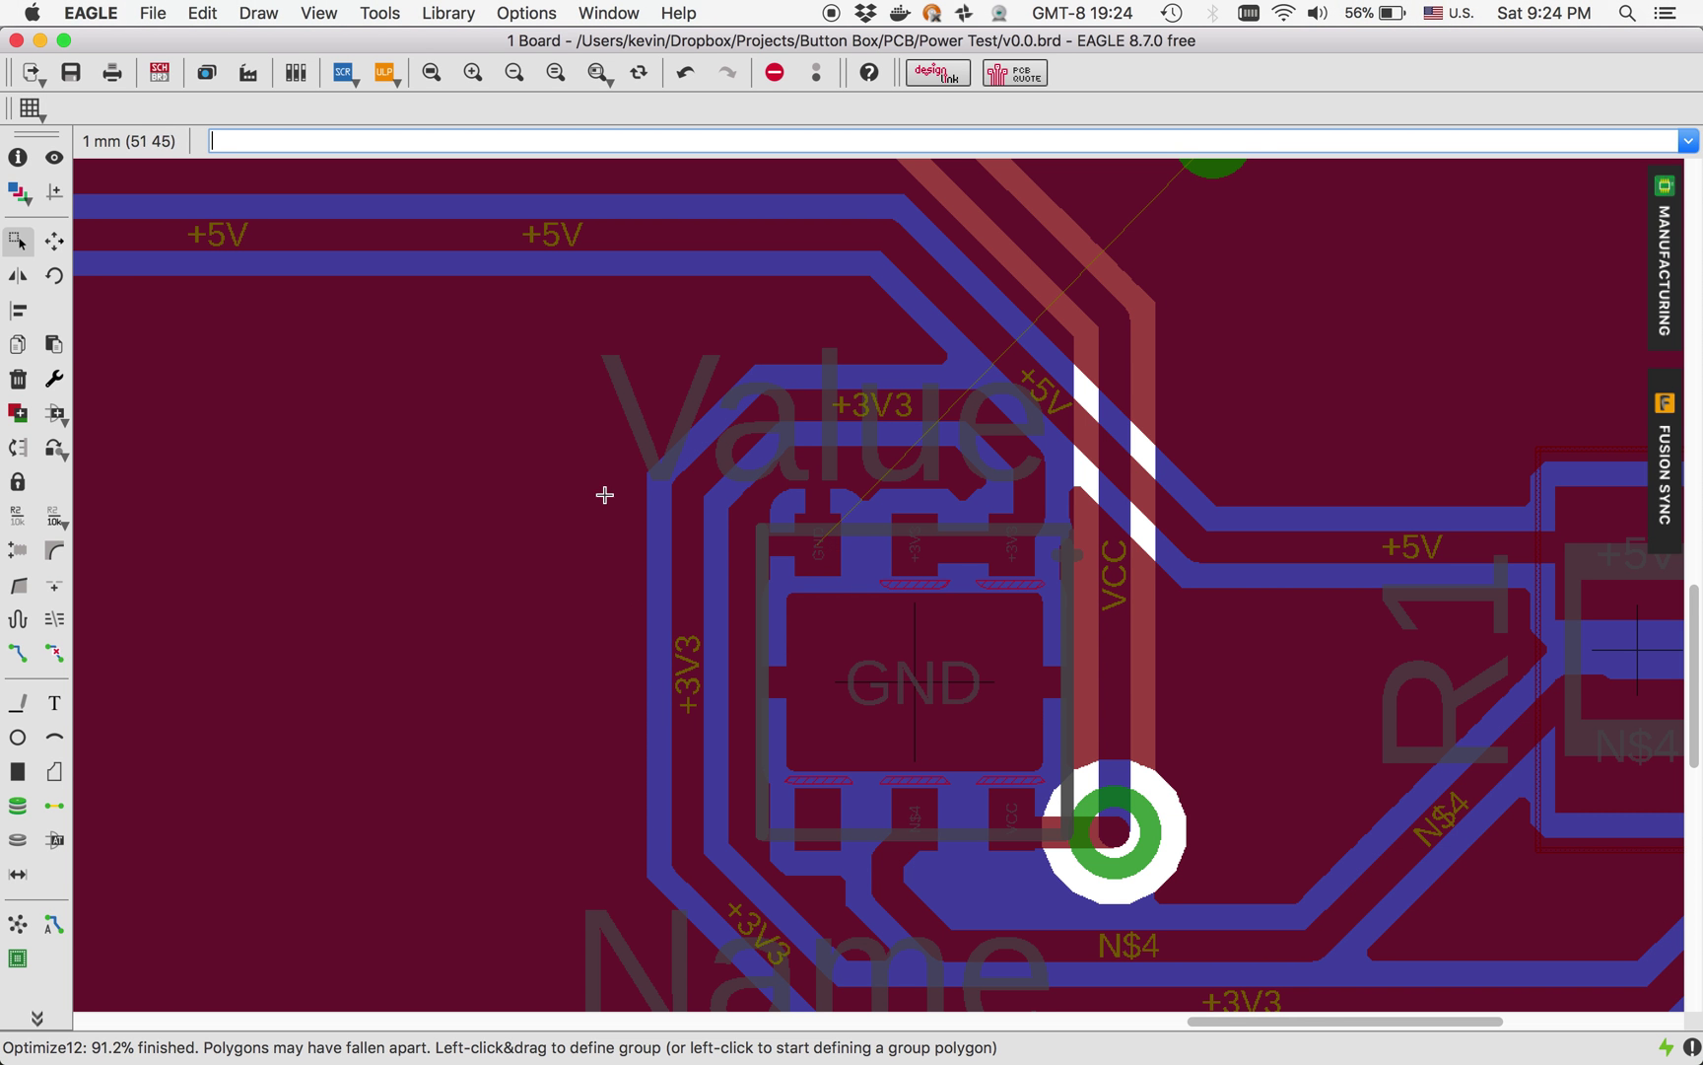
pyautogui.scroll(-5, 581, 495)
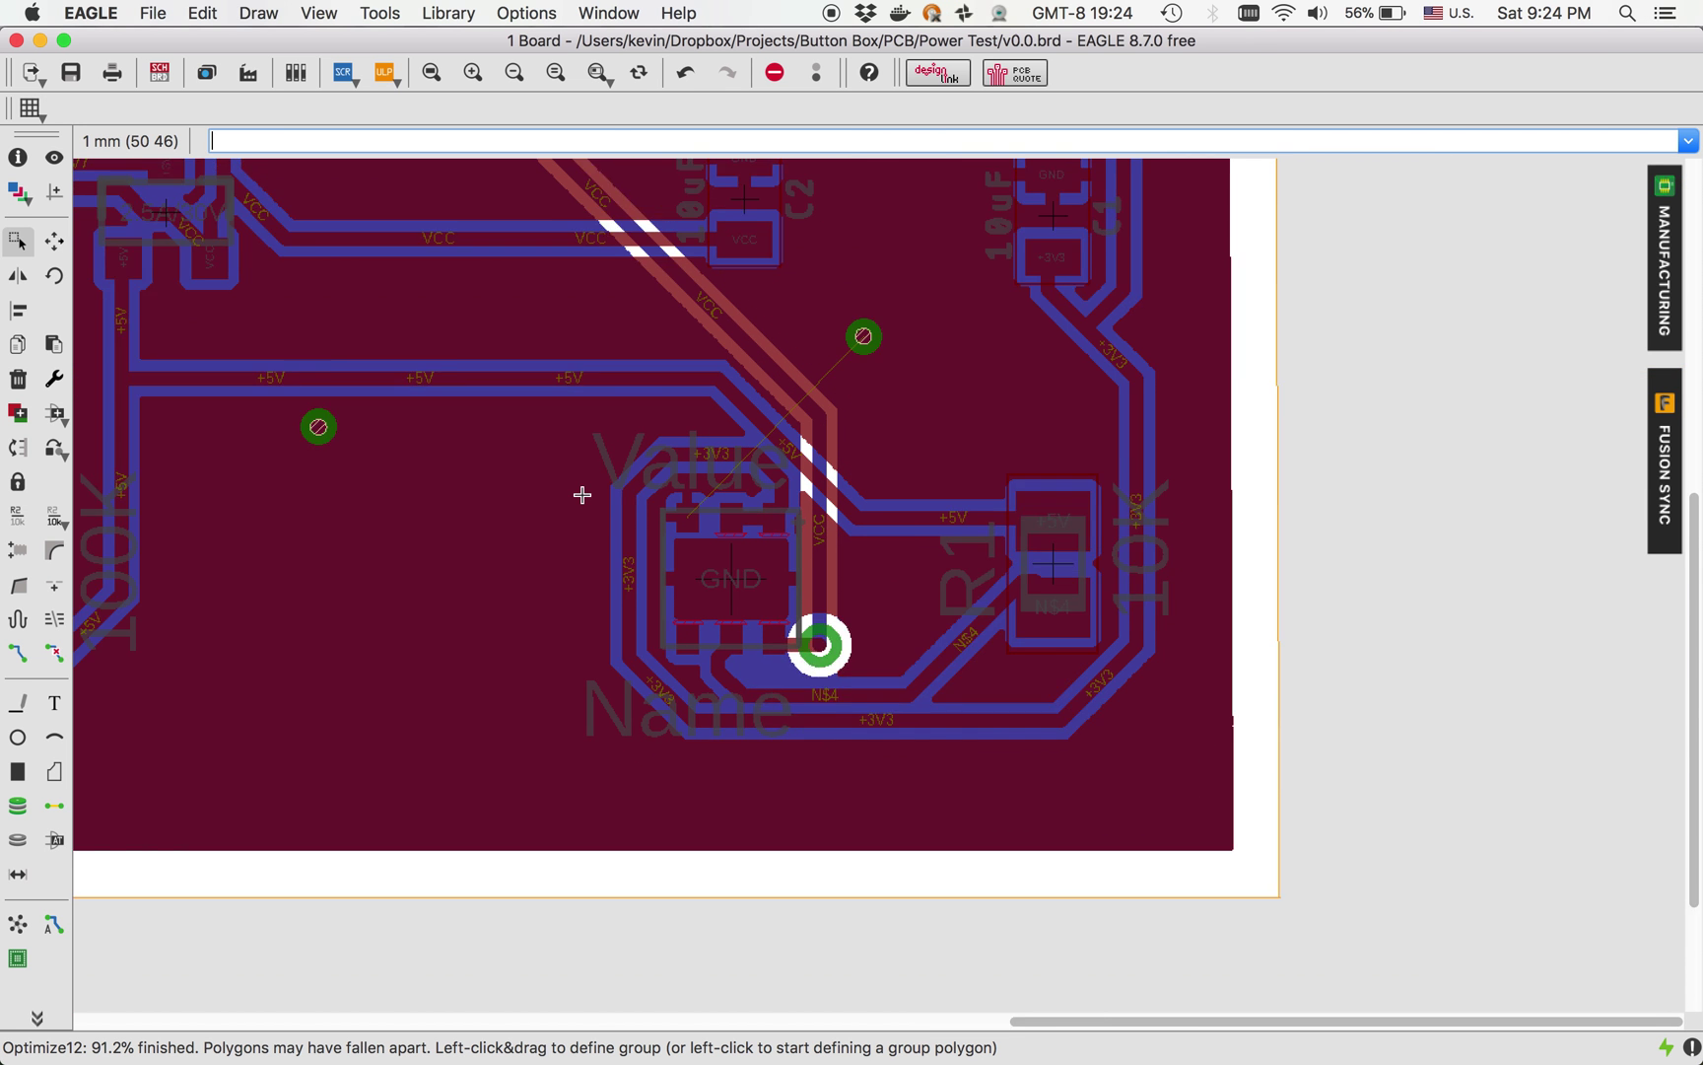
pyautogui.scroll(-1, 582, 495)
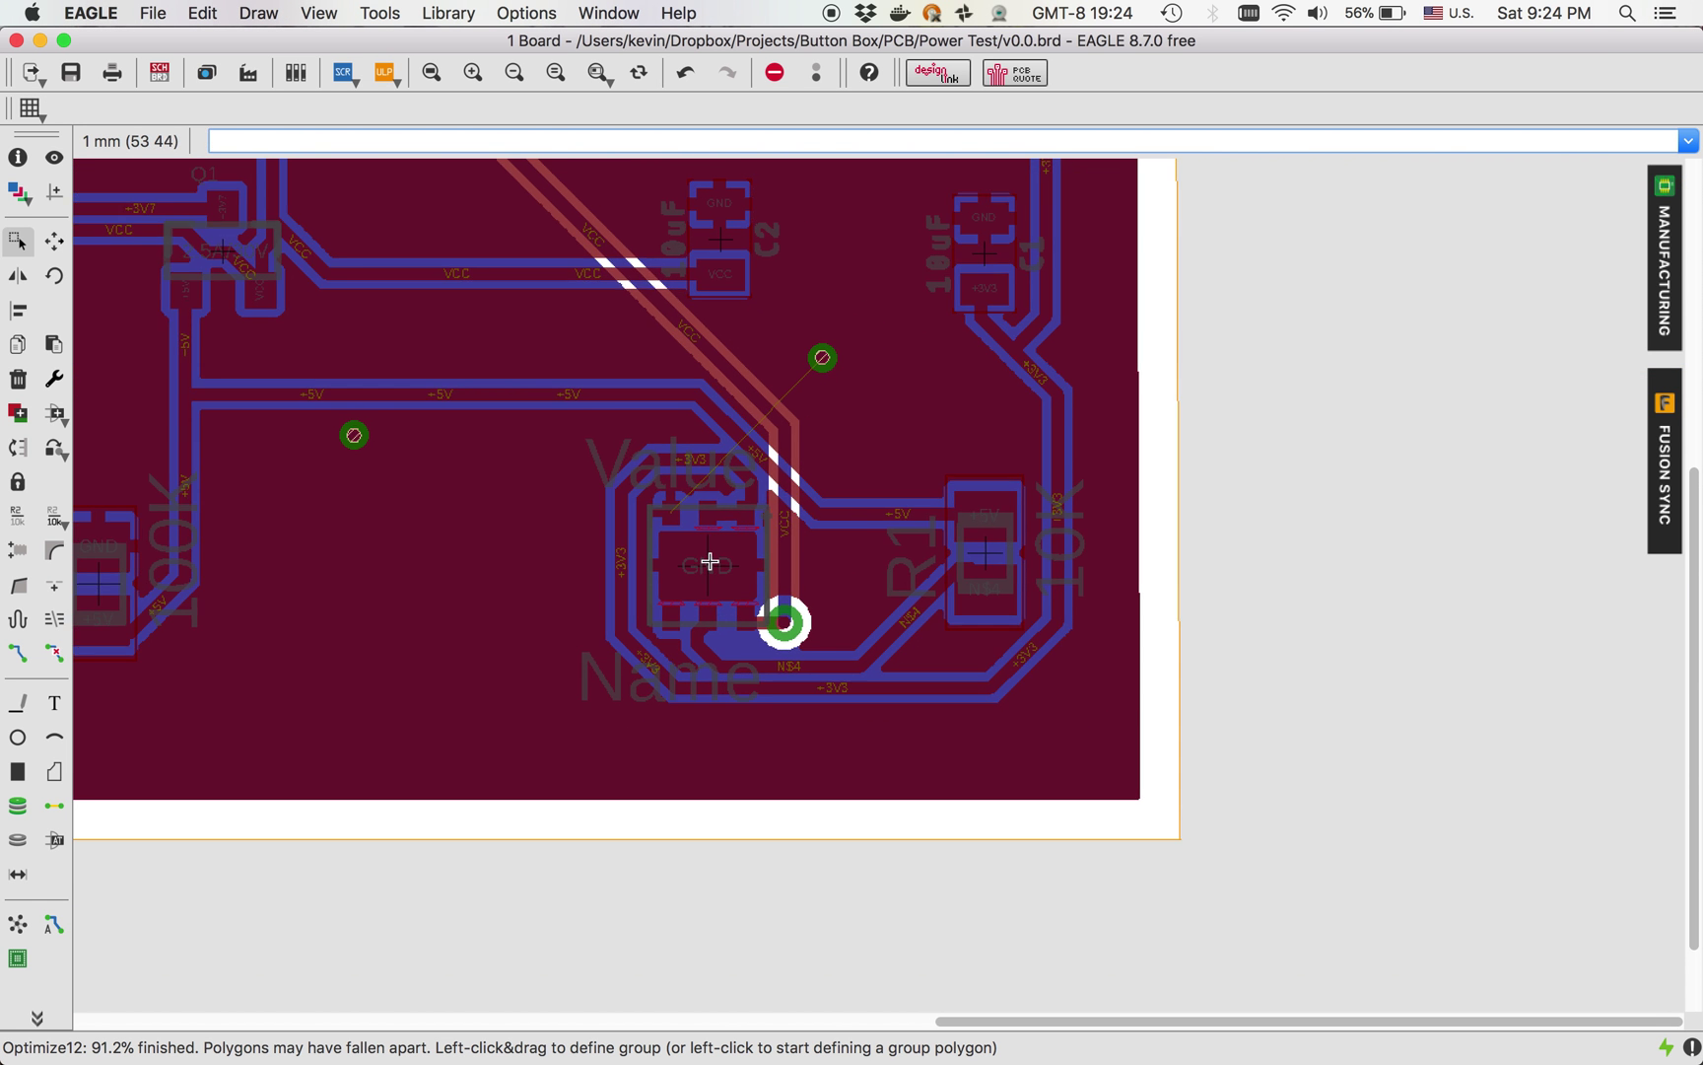
pyautogui.scroll(2, 709, 561)
pyautogui.scroll(2, 710, 561)
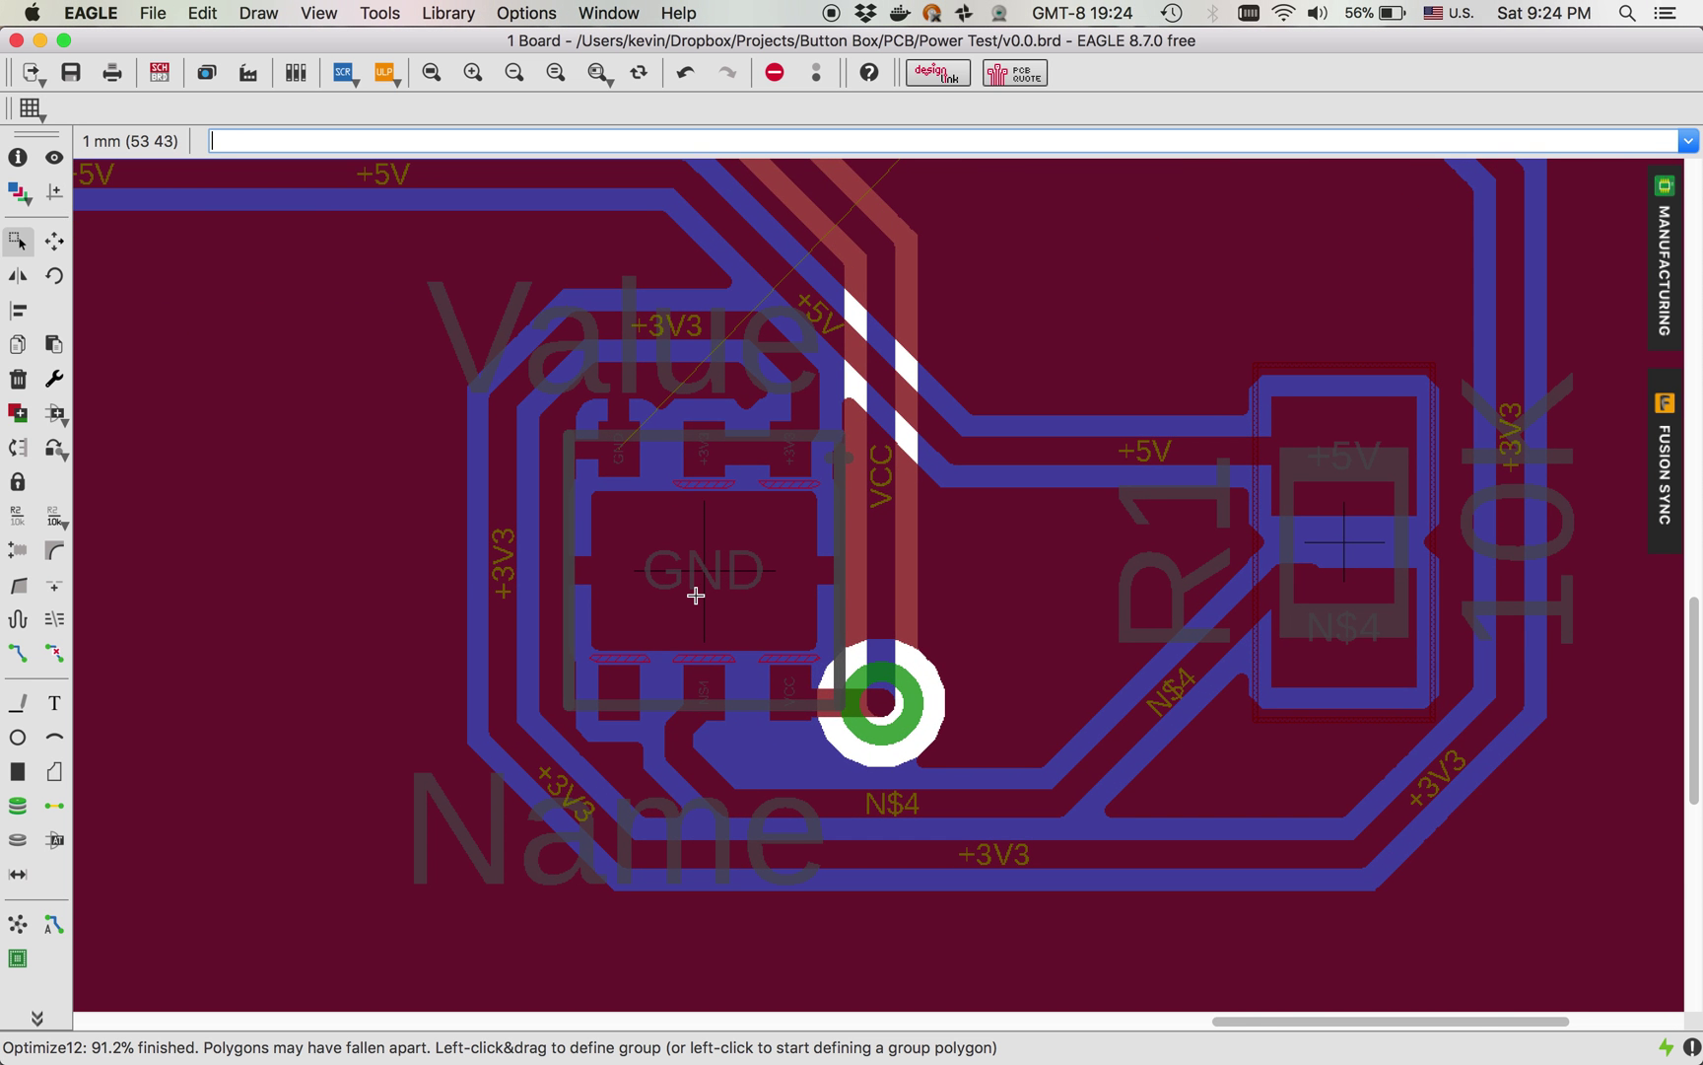
pyautogui.scroll(1, 696, 596)
pyautogui.scroll(2, 696, 595)
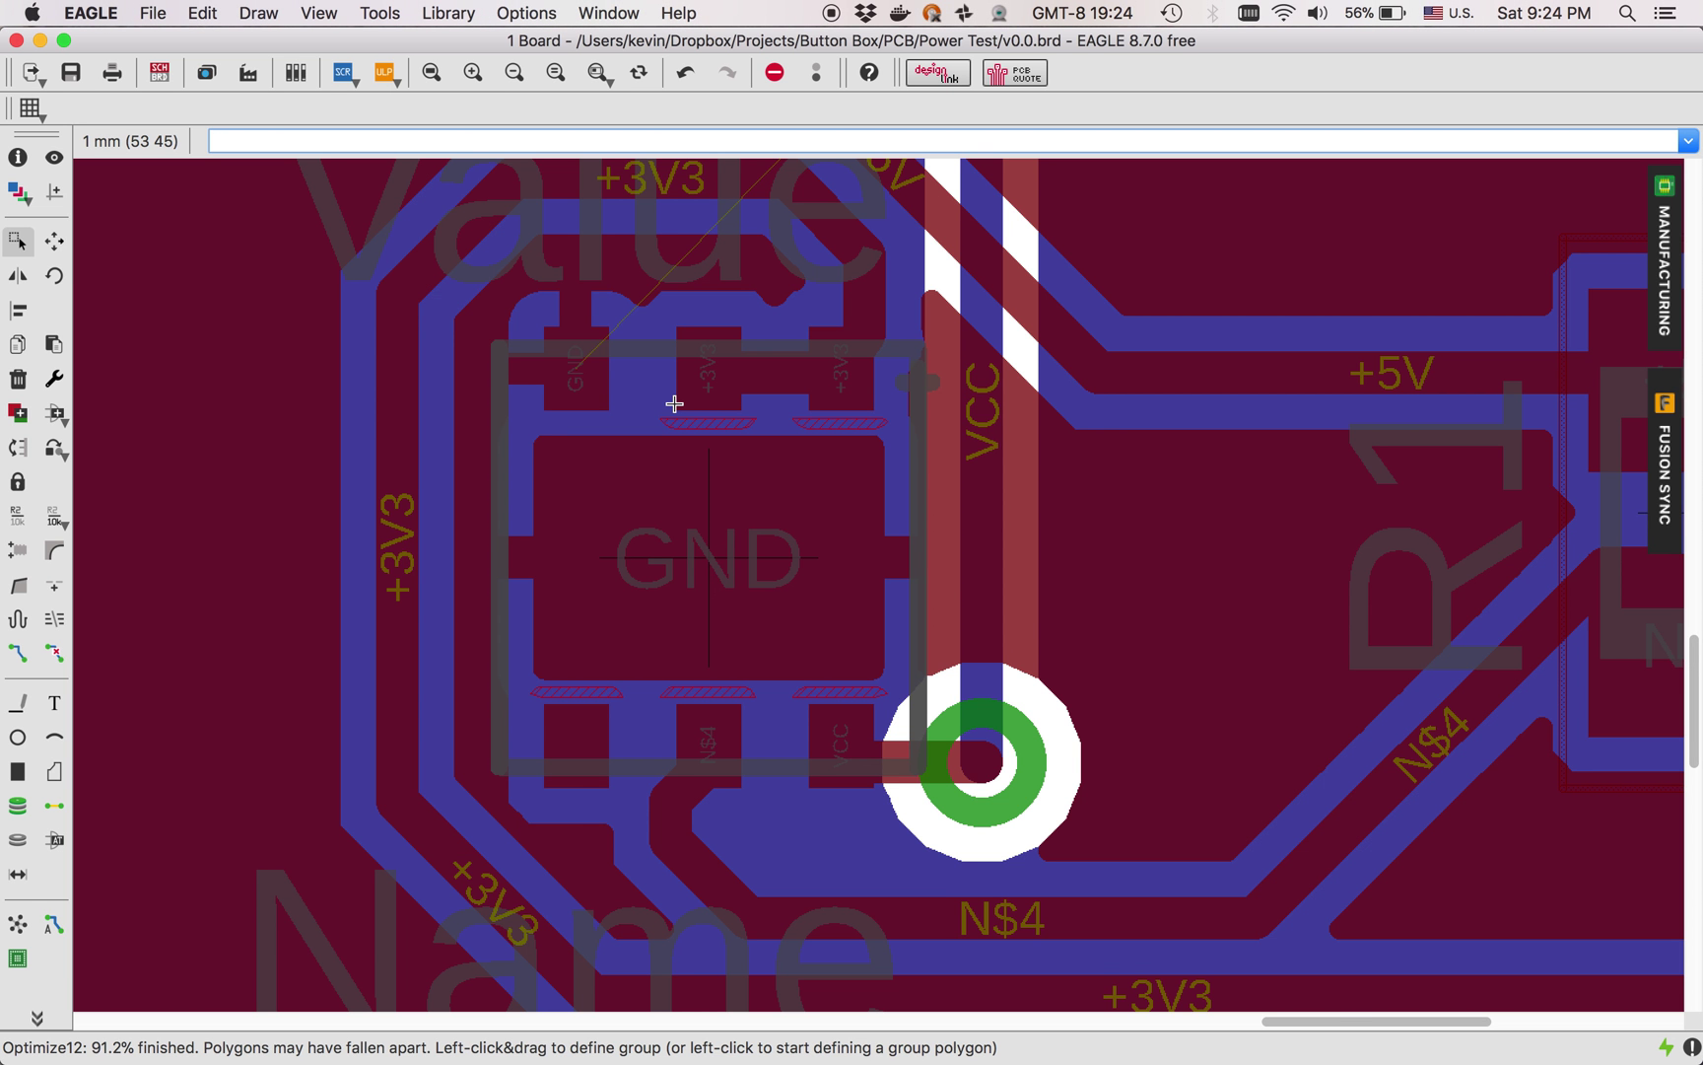
pyautogui.scroll(-6, 674, 404)
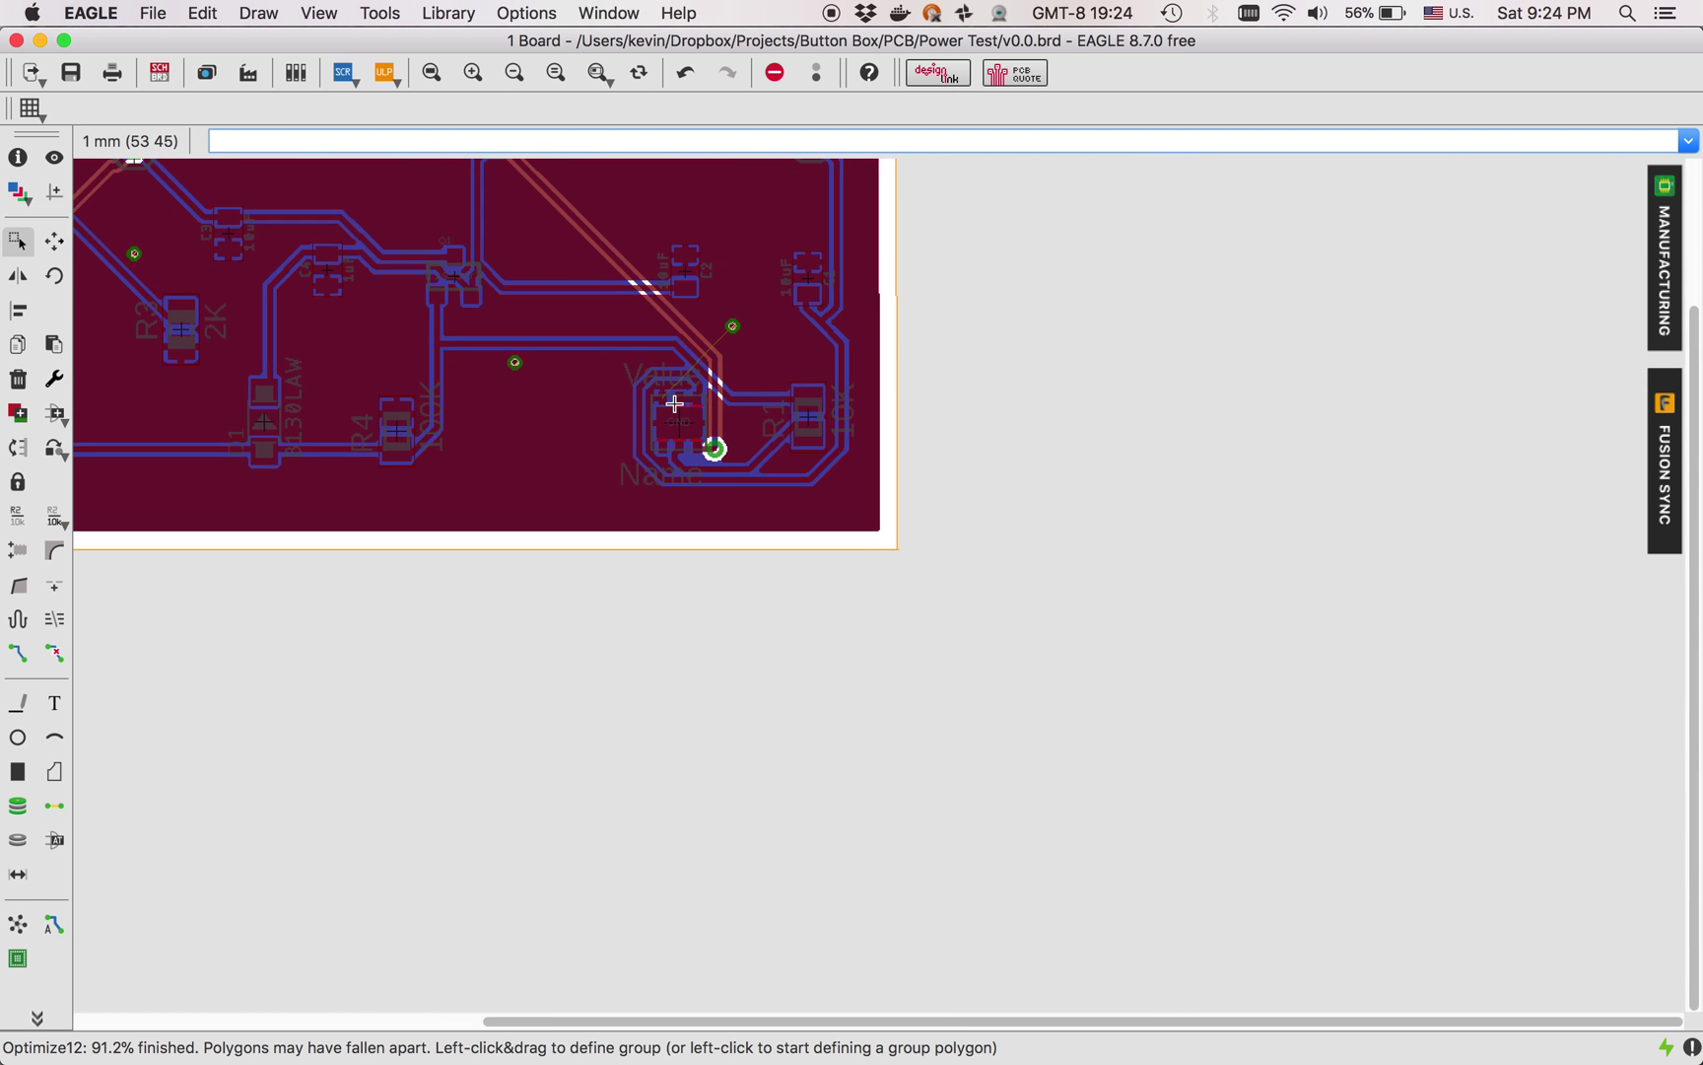
pyautogui.scroll(-2, 675, 403)
pyautogui.hscroll(-5, 515, 337)
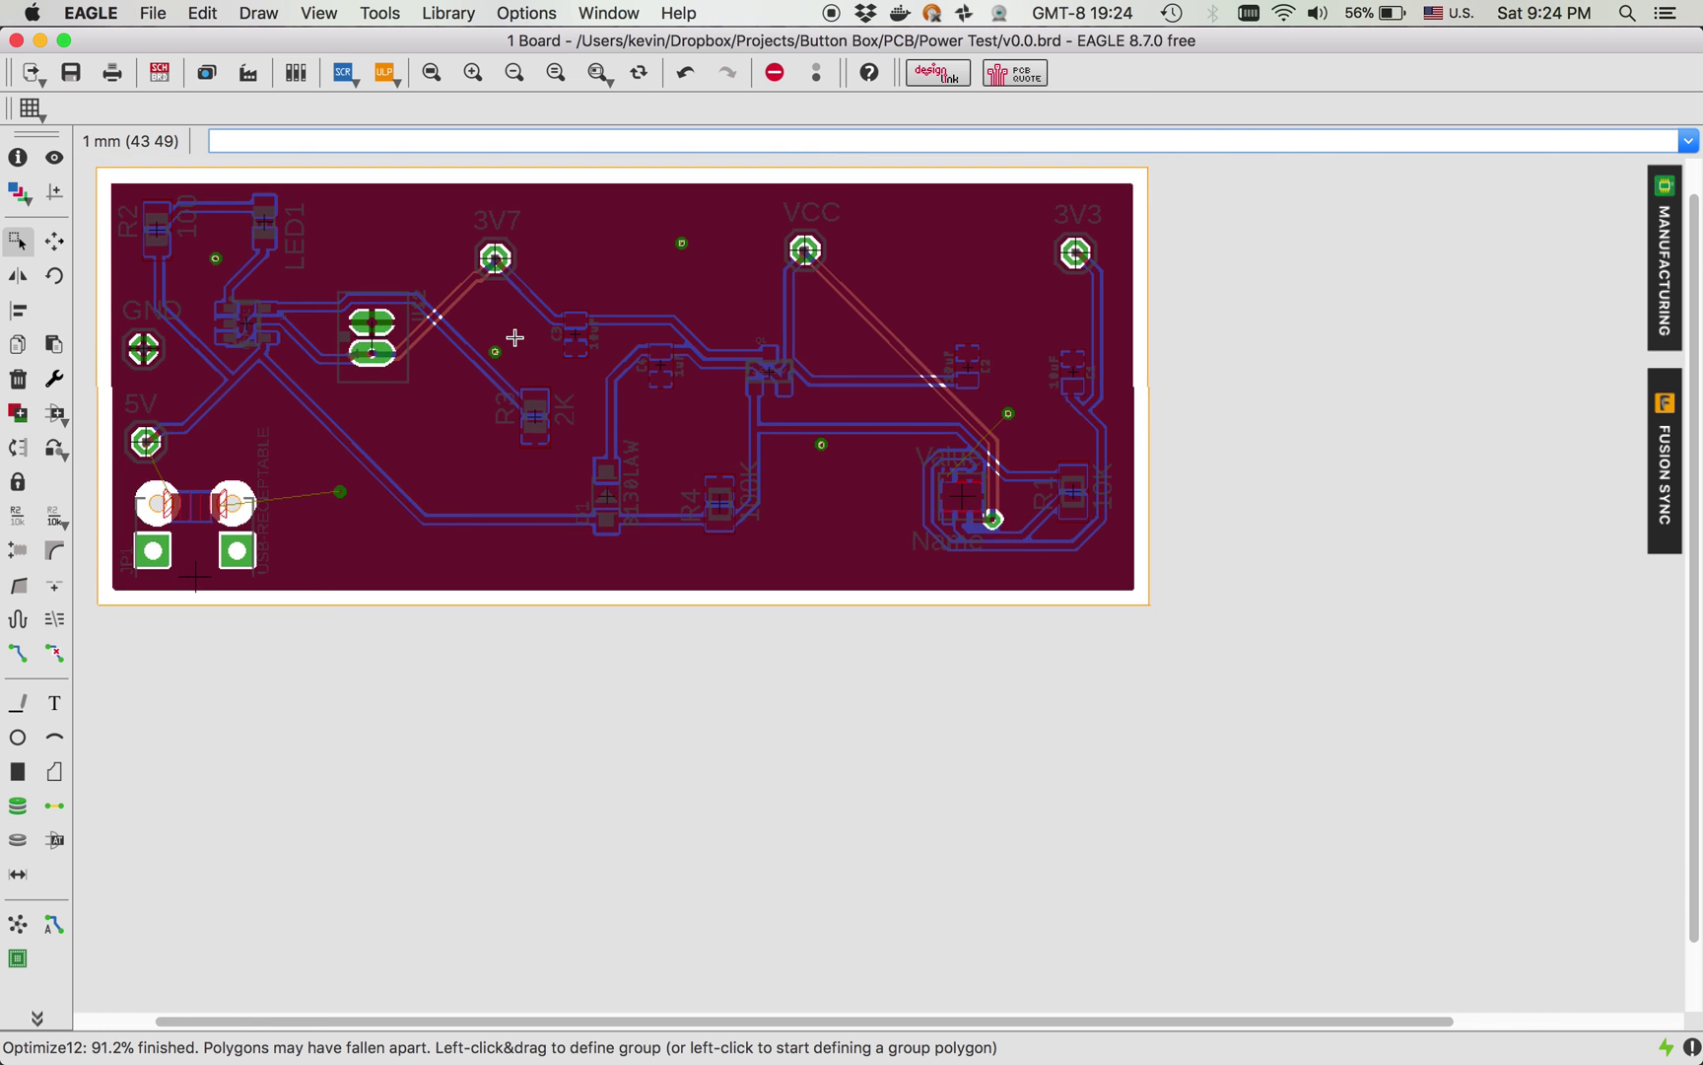
pyautogui.hscroll(-2, 515, 337)
pyautogui.scroll(1, 515, 338)
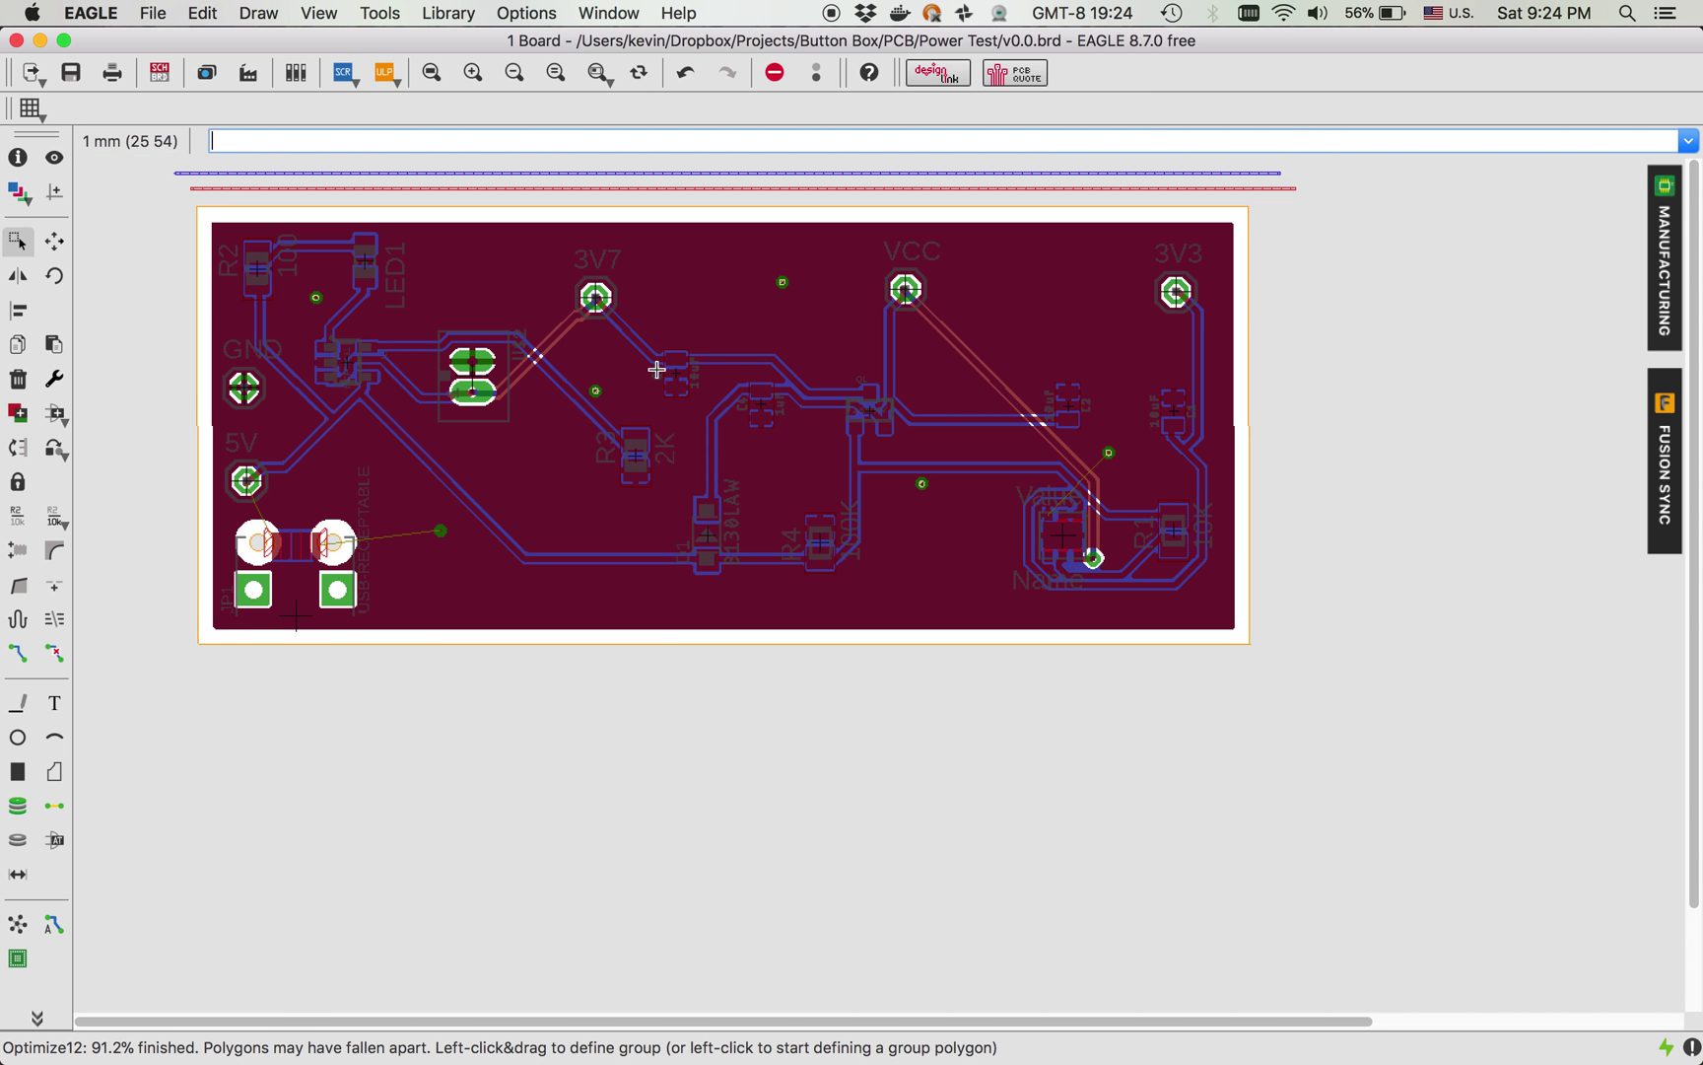